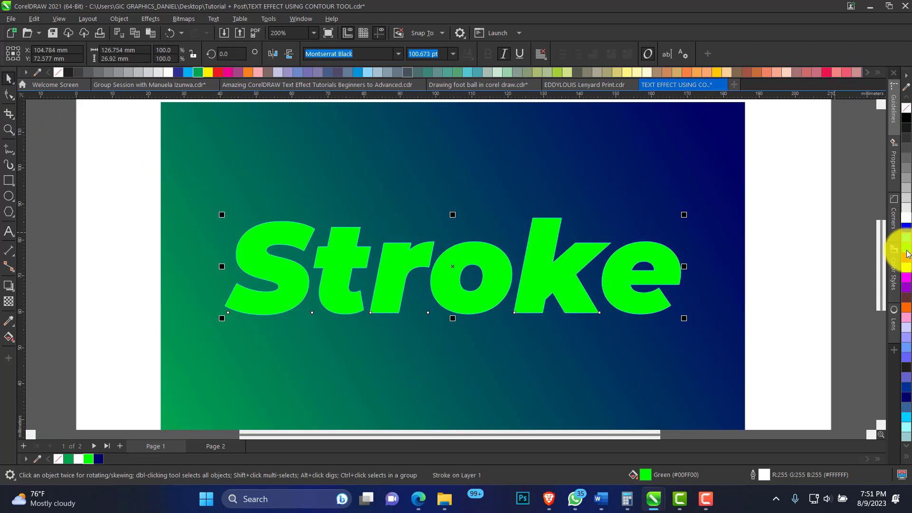
# Give the "Stroke" text a white outline 8.0 px wide with the Outline Pen
pyautogui.rightClick(906, 257)
pyautogui.rightClick(907, 219)
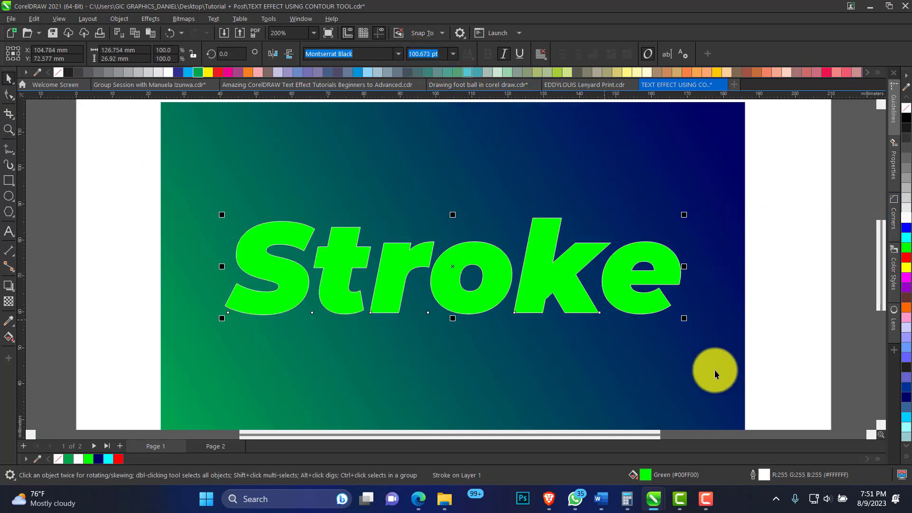
pyautogui.doubleClick(762, 475)
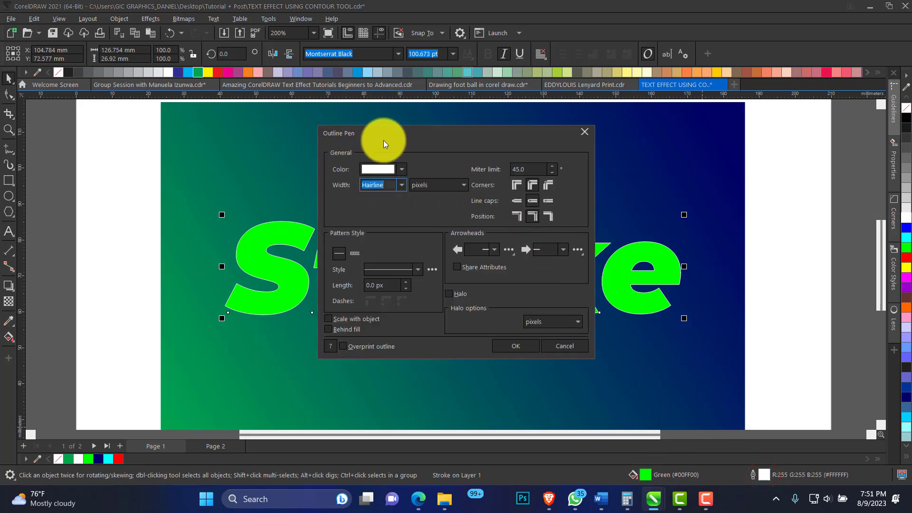
pyautogui.click(399, 184)
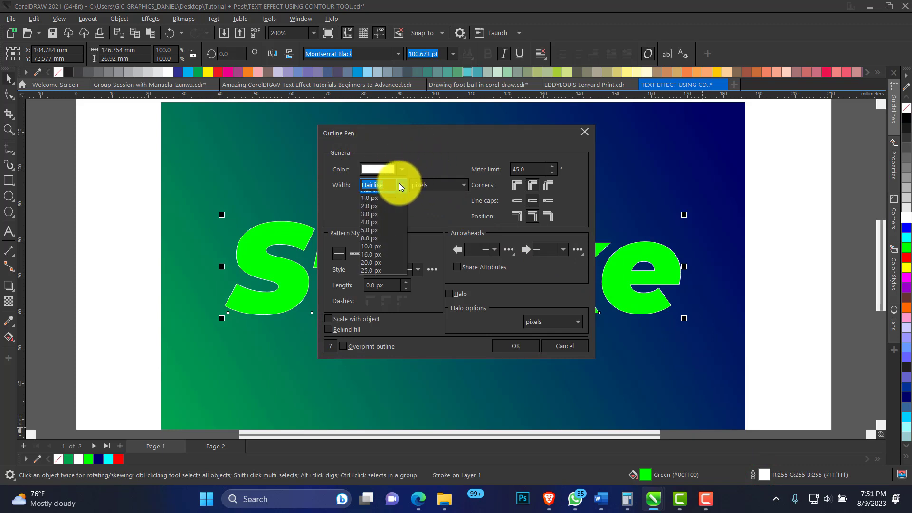
pyautogui.click(385, 237)
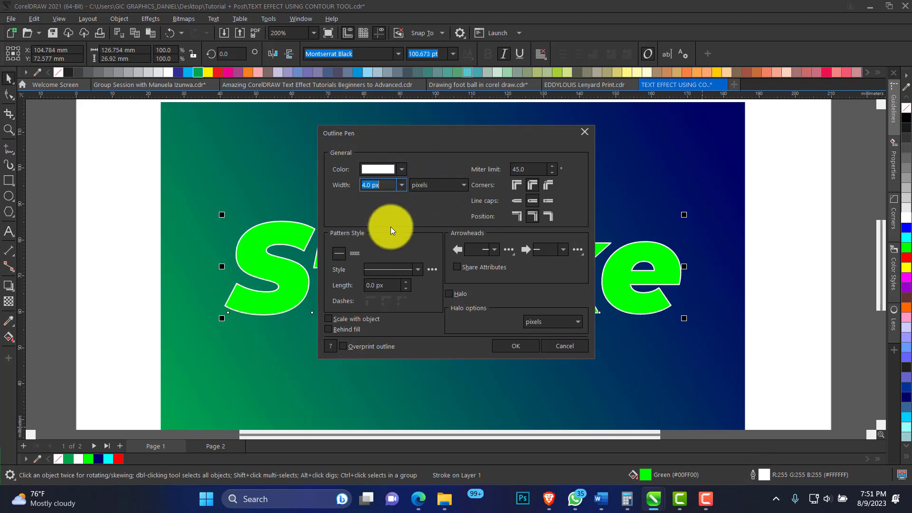
pyautogui.click(402, 185)
pyautogui.click(383, 252)
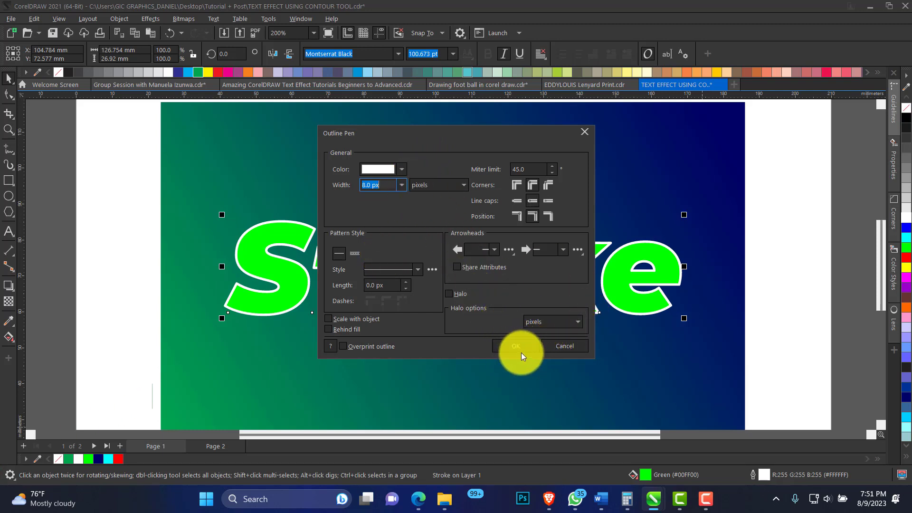
pyautogui.click(568, 348)
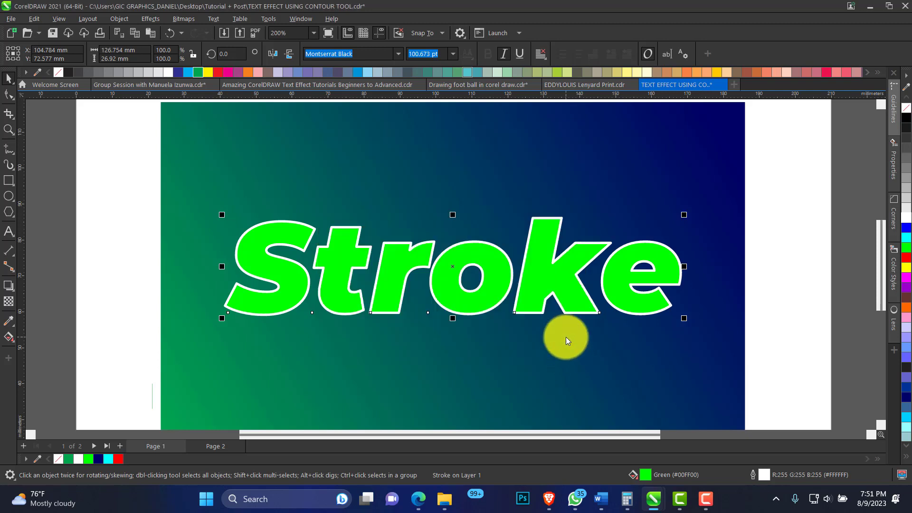
# Reopen and dismiss the outline settings, and remove the outline from the "Stroke" text
pyautogui.press('F12')
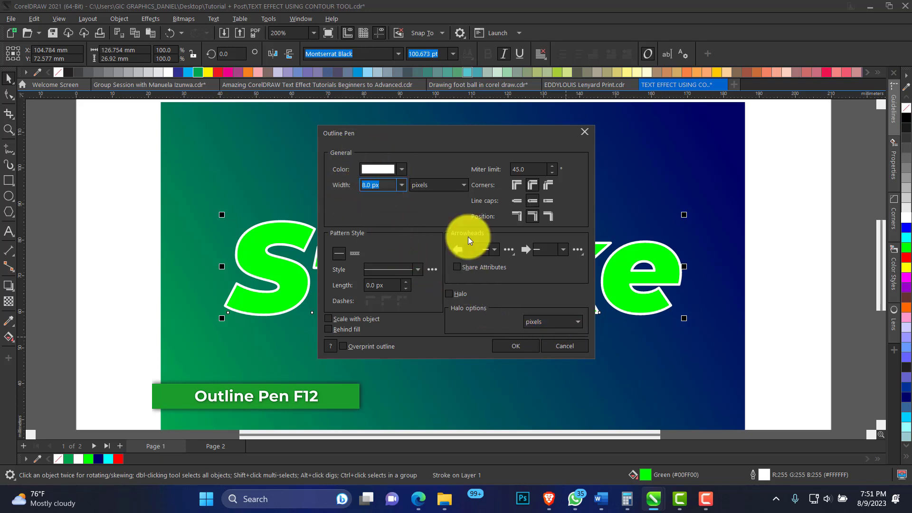
pyautogui.click(564, 349)
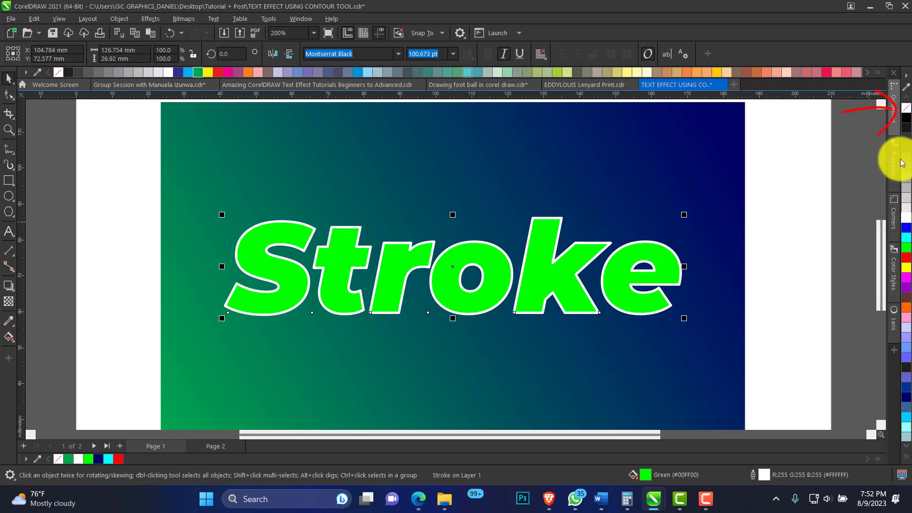
pyautogui.rightClick(907, 111)
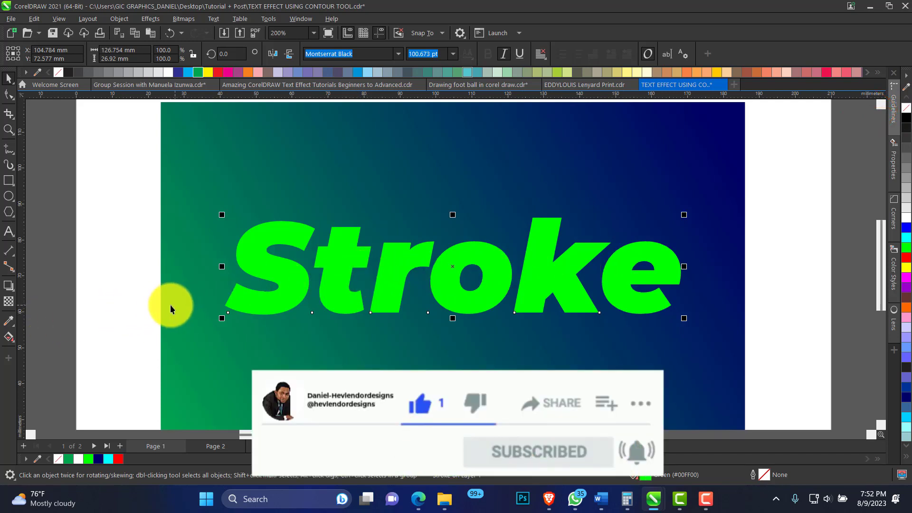
# Apply an inside contour to the "Stroke" text with the Contour tool and set its offset to 1.068 mm
pyautogui.click(14, 292)
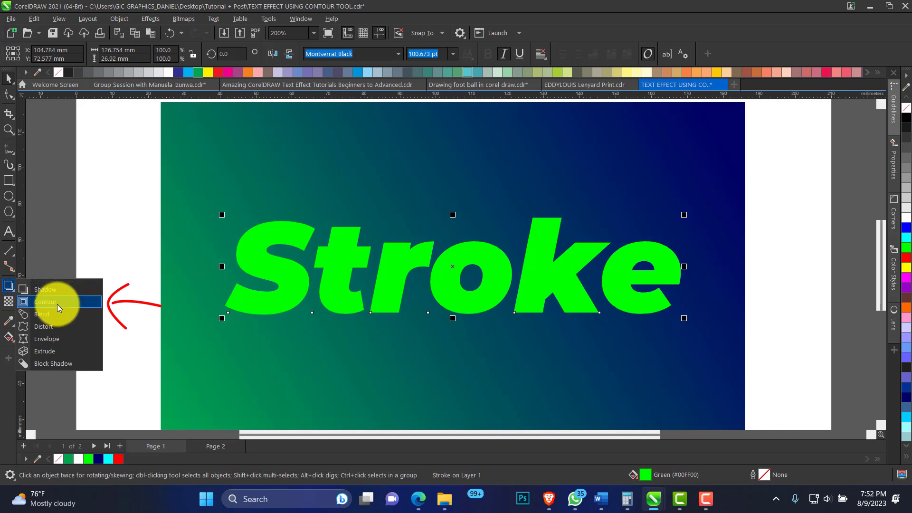
pyautogui.click(58, 304)
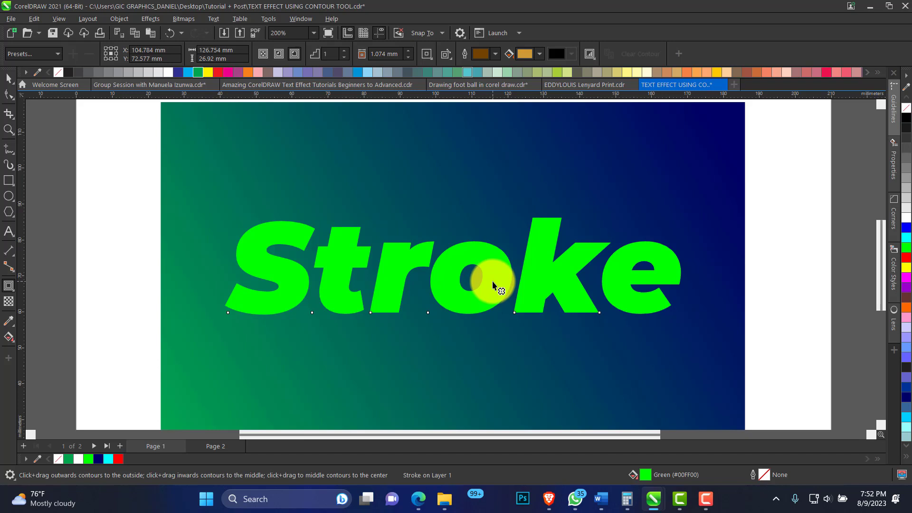
pyautogui.moveTo(492, 281); pyautogui.dragTo(500, 289)
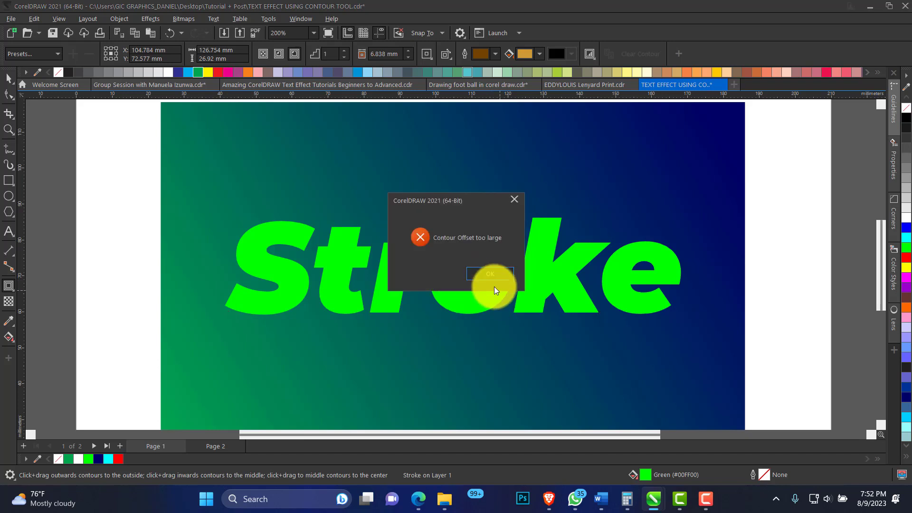
pyautogui.press('Return')
pyautogui.moveTo(453, 313); pyautogui.dragTo(483, 315)
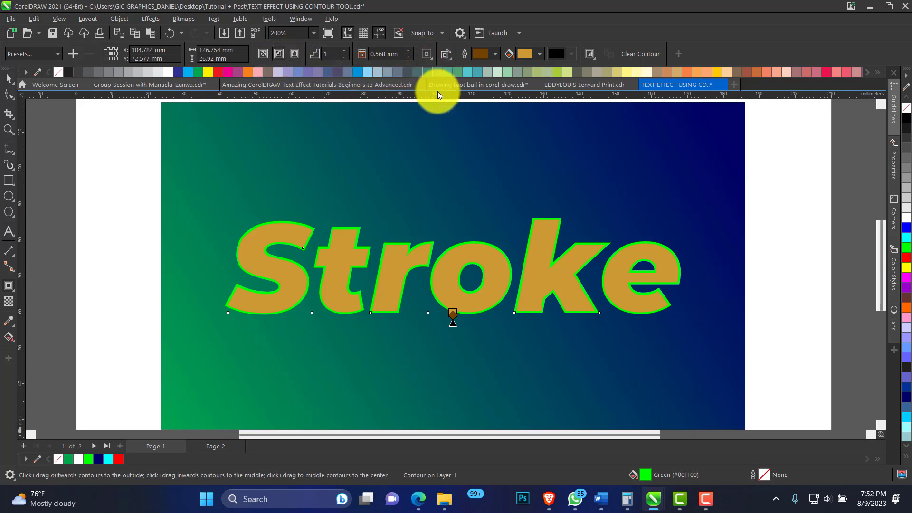
pyautogui.click(408, 52)
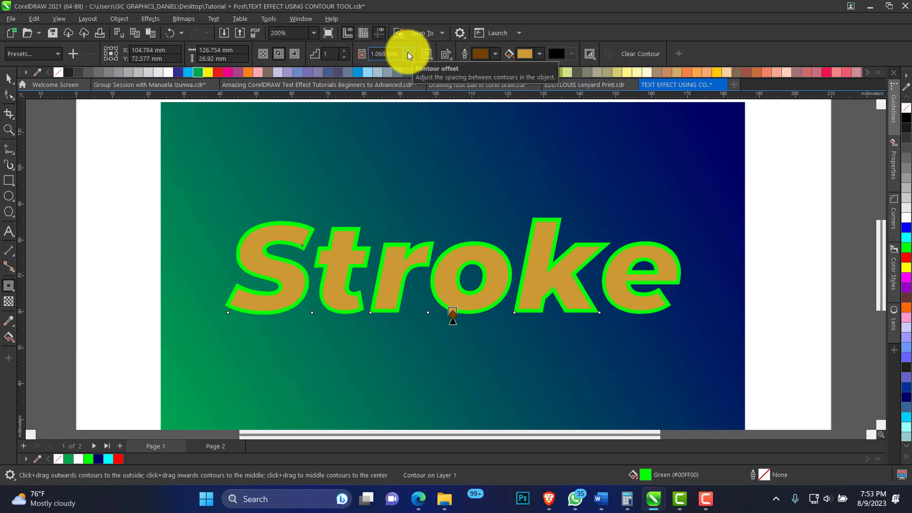
# Compare the inside and outside contour directions on the text and set the contour to outside
pyautogui.click(299, 57)
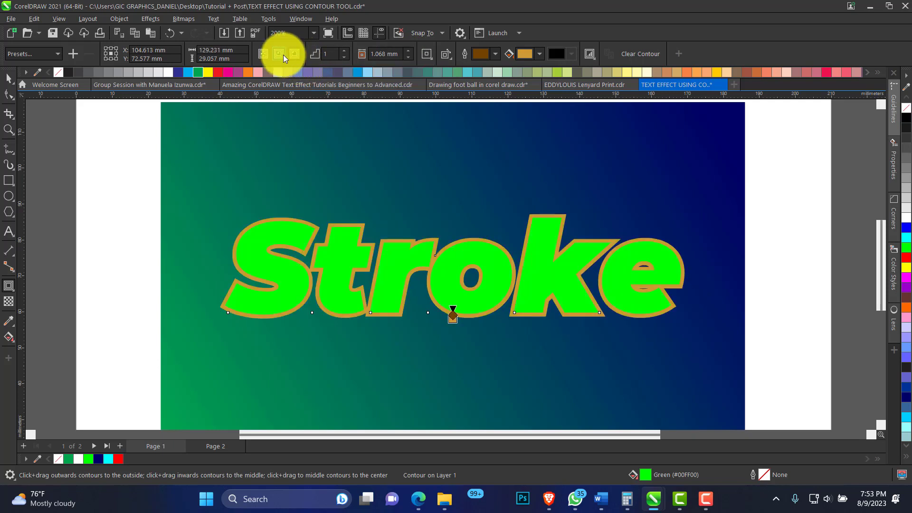
pyautogui.click(278, 53)
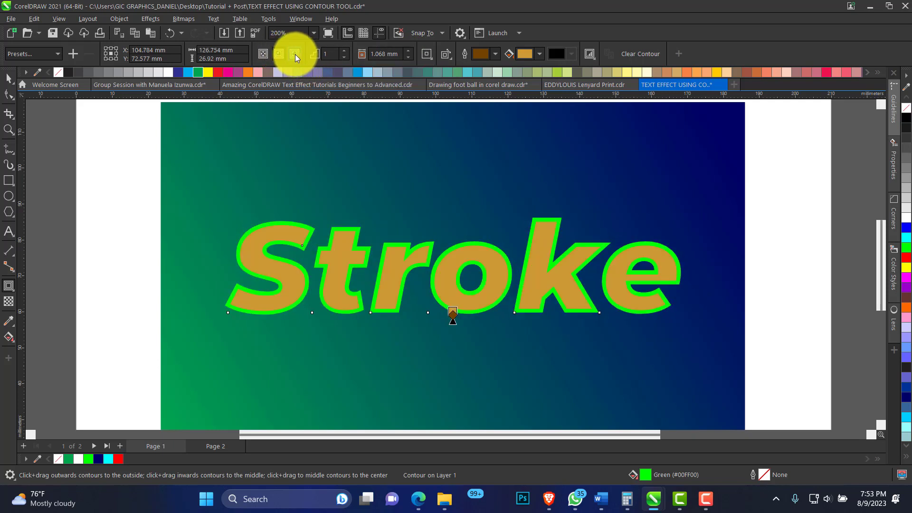
pyautogui.click(295, 54)
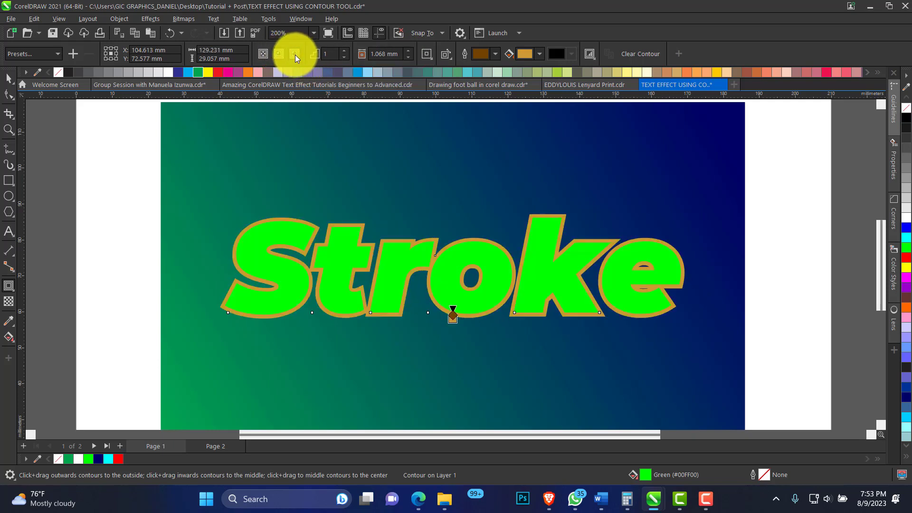
# Adjust the outside contour's thickness around the "Stroke" text to an offset of 2.068 mm
pyautogui.click(408, 51)
pyautogui.click(408, 51)
pyautogui.click(408, 51)
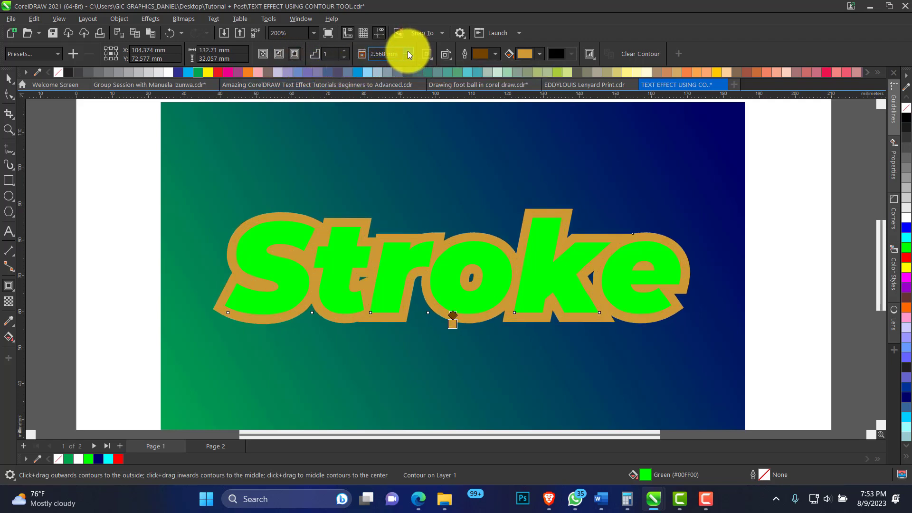
pyautogui.click(408, 50)
pyautogui.click(407, 51)
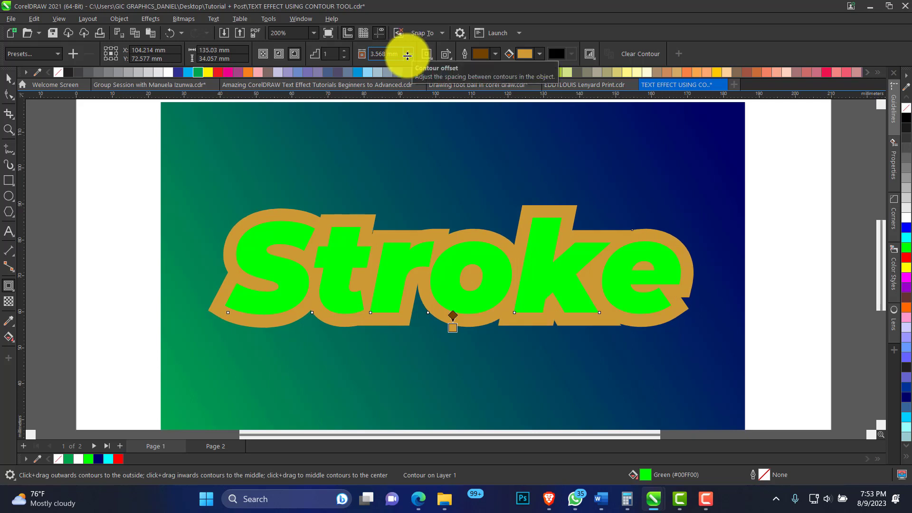
pyautogui.click(404, 57)
pyautogui.click(404, 57)
pyautogui.click(403, 57)
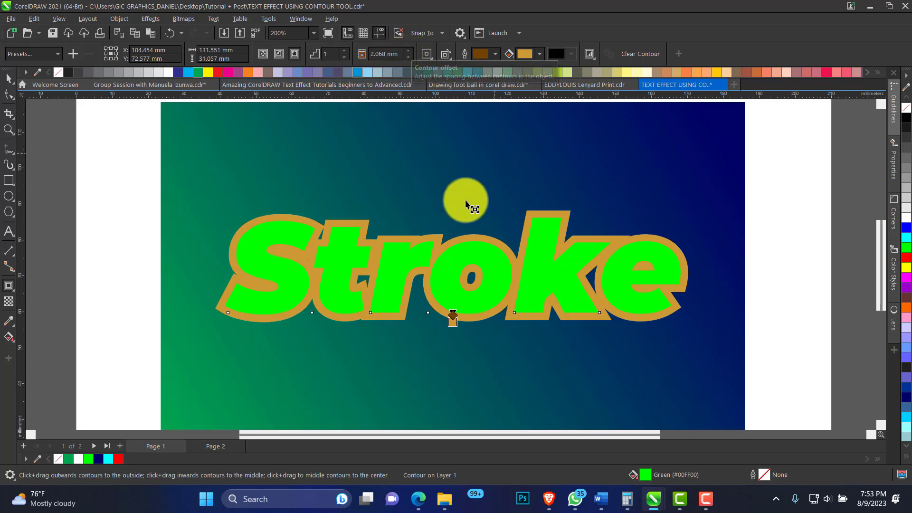
pyautogui.click(9, 78)
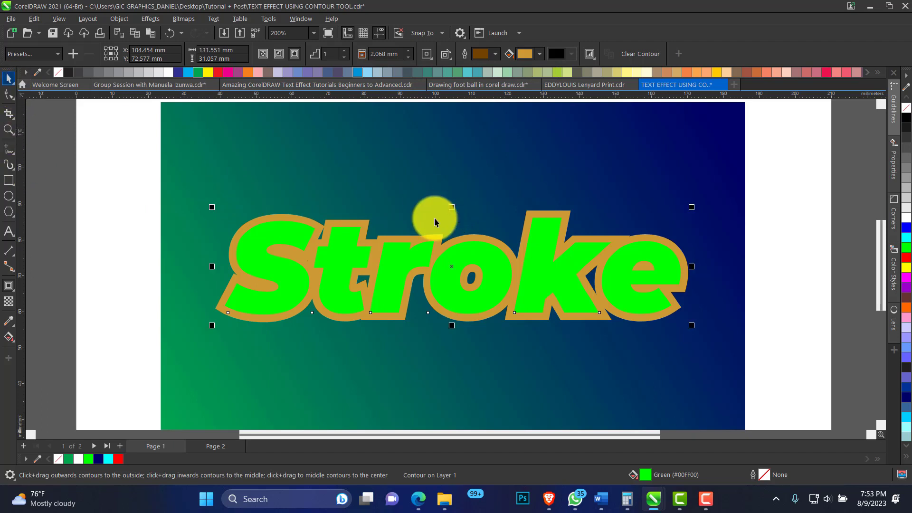
# Set the contour's fill color to the green #00A550 by sampling it from the document palette
pyautogui.click(540, 56)
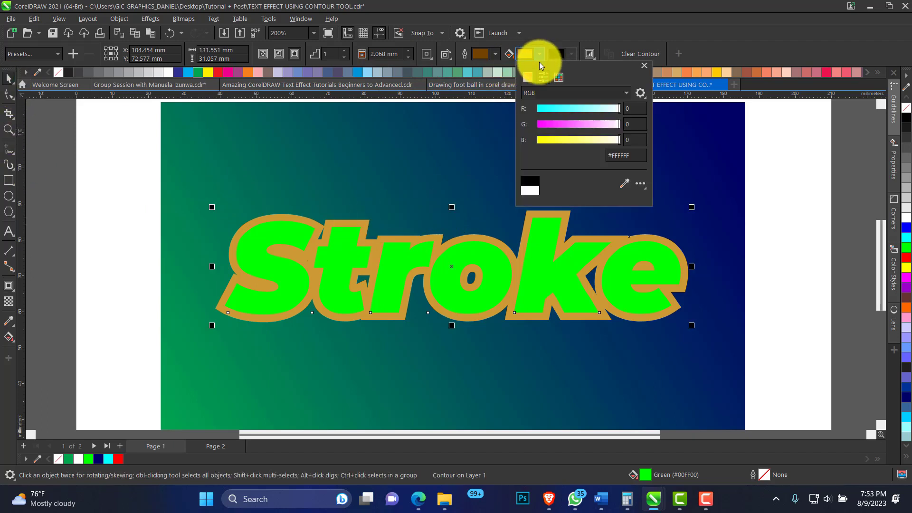
pyautogui.click(624, 183)
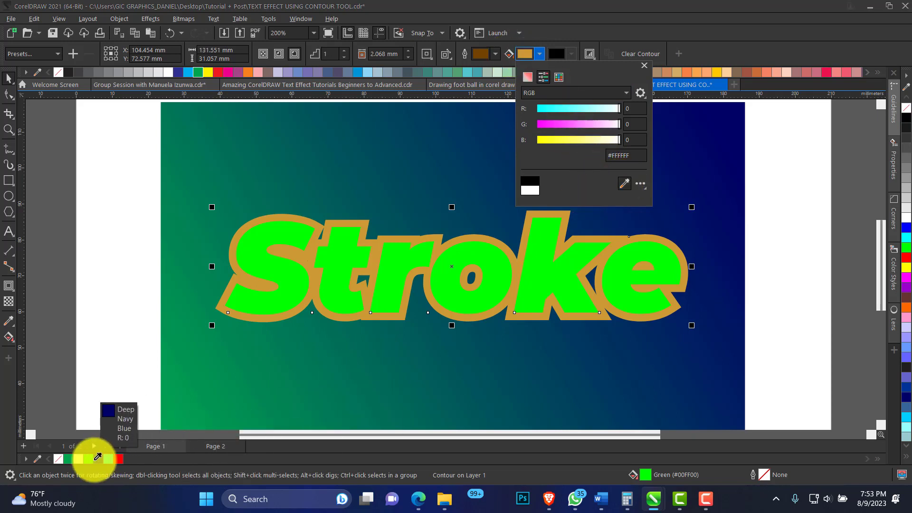
pyautogui.click(70, 457)
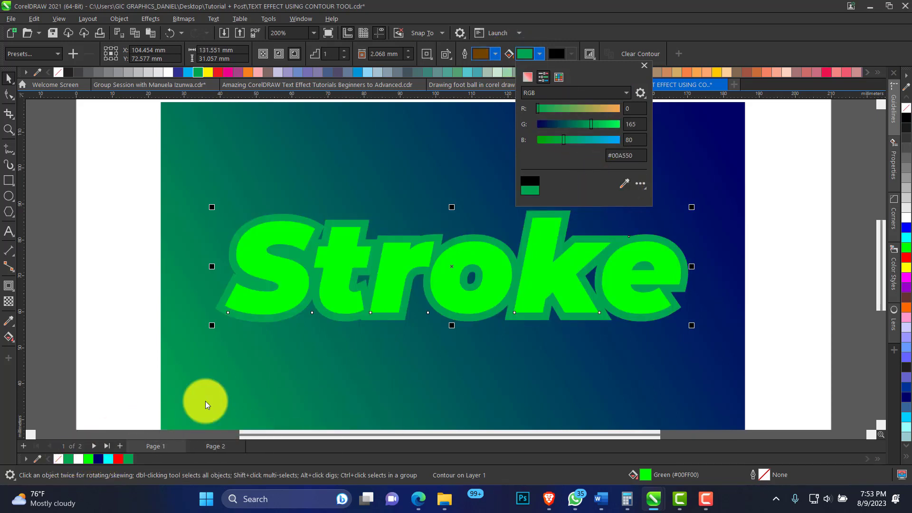
# Set the contour's outline color to a dark teal (C96 M49 Y55 K39) sampled from the background
pyautogui.click(494, 55)
pyautogui.click(494, 55)
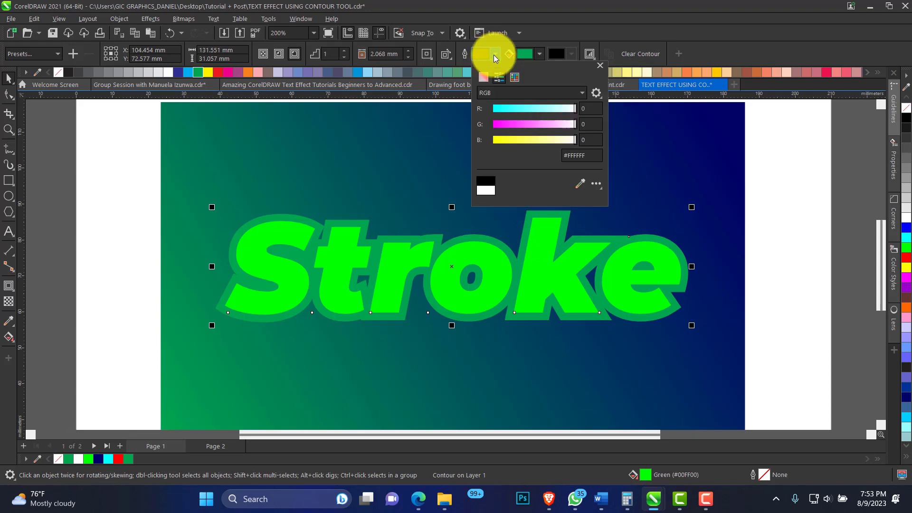
pyautogui.click(580, 184)
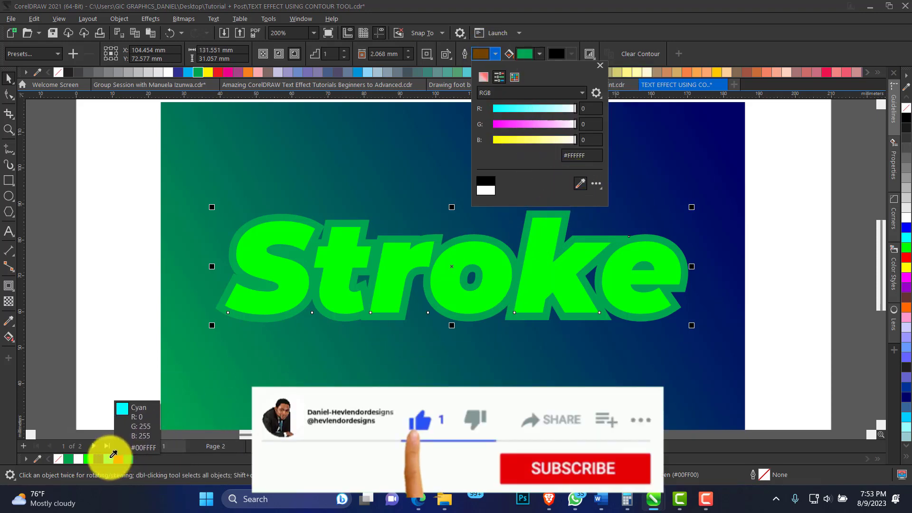
pyautogui.click(110, 457)
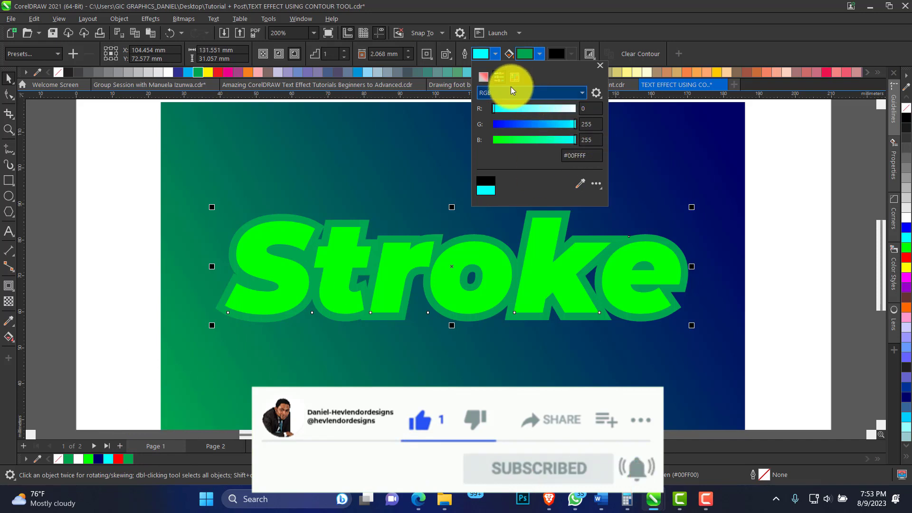
pyautogui.click(580, 183)
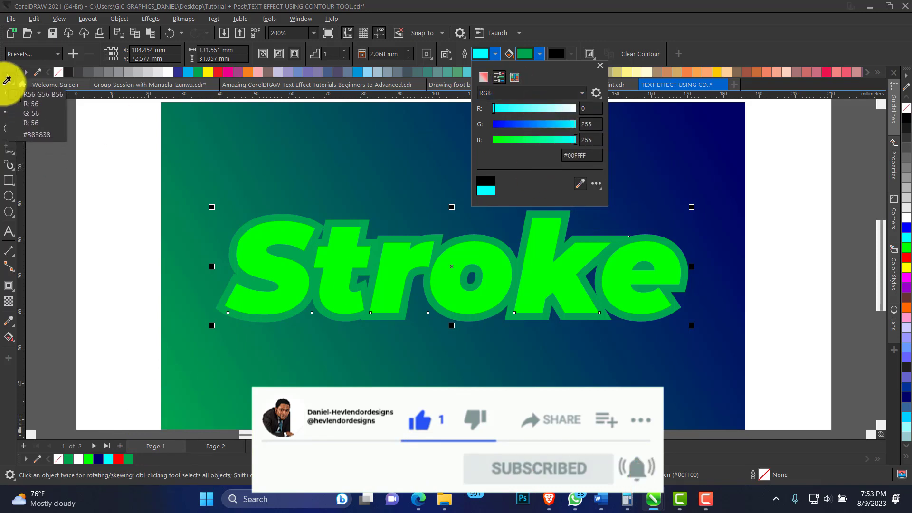
pyautogui.click(412, 193)
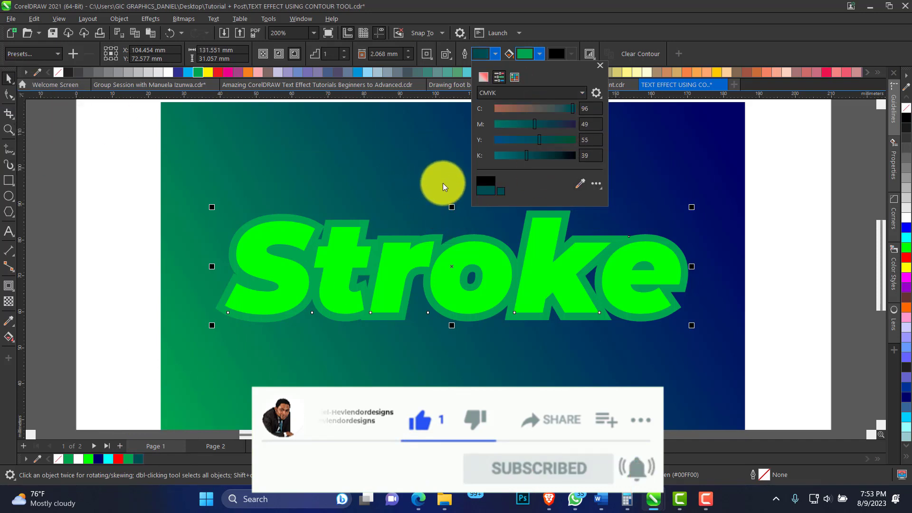
pyautogui.click(599, 66)
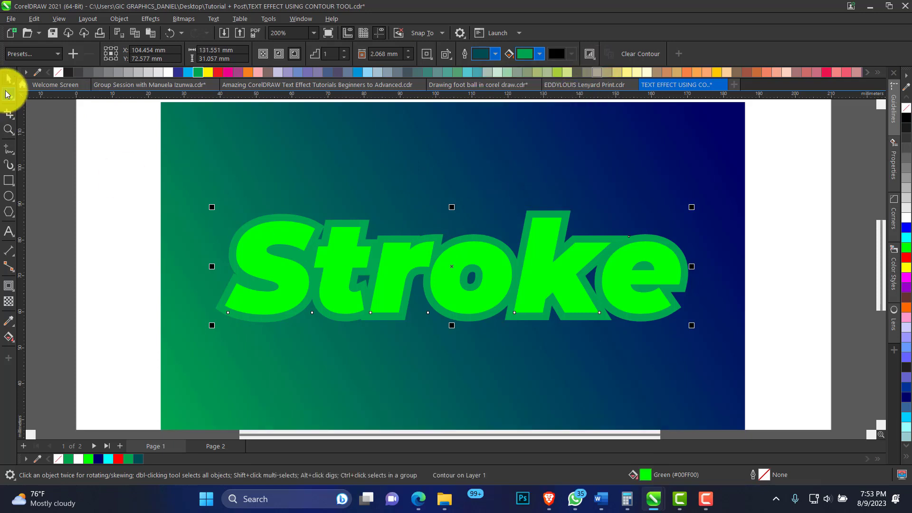
pyautogui.click(354, 216)
pyautogui.click(362, 221)
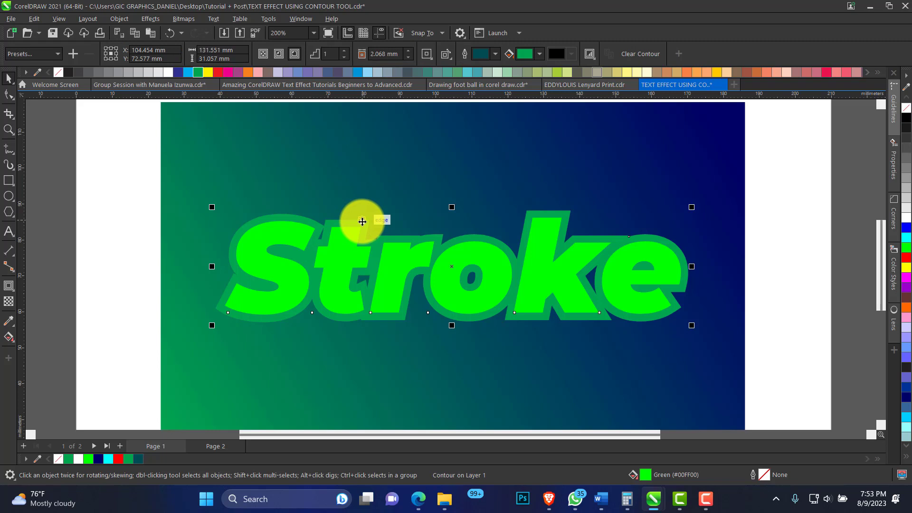
pyautogui.rightClick(362, 221)
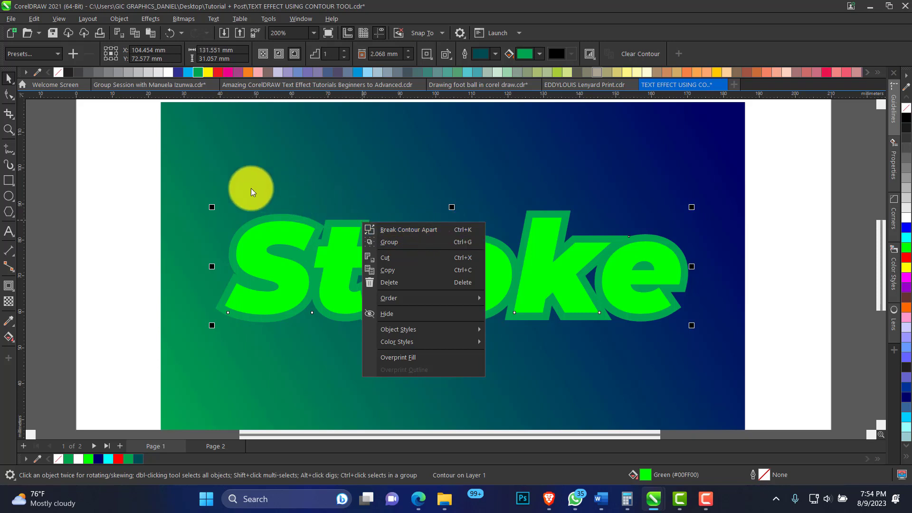
pyautogui.click(162, 158)
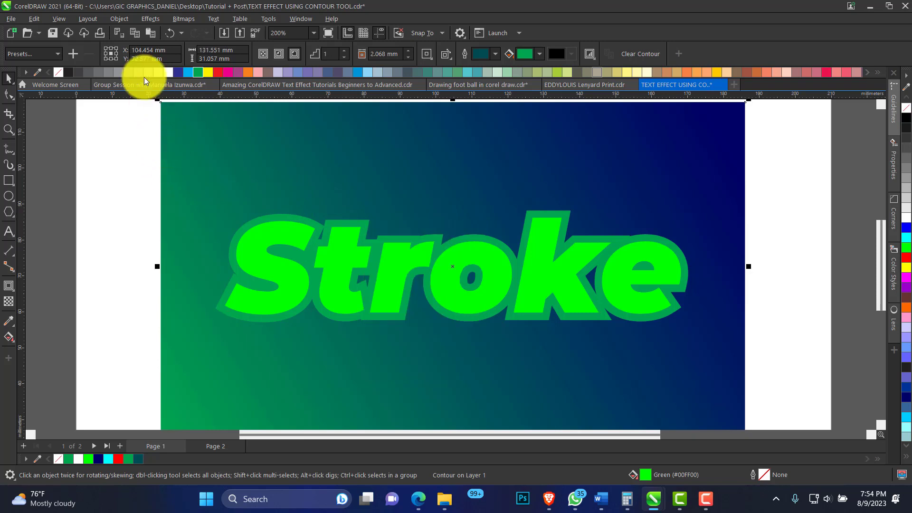
# Select the outside contour group around "Stroke" and break the contour apart from the text
pyautogui.click(301, 226)
pyautogui.click(123, 19)
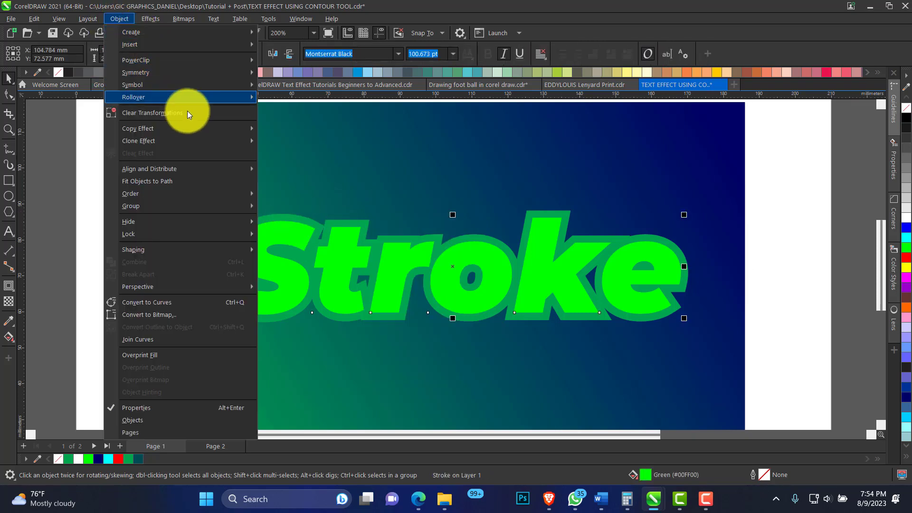
pyautogui.moveTo(247, 234)
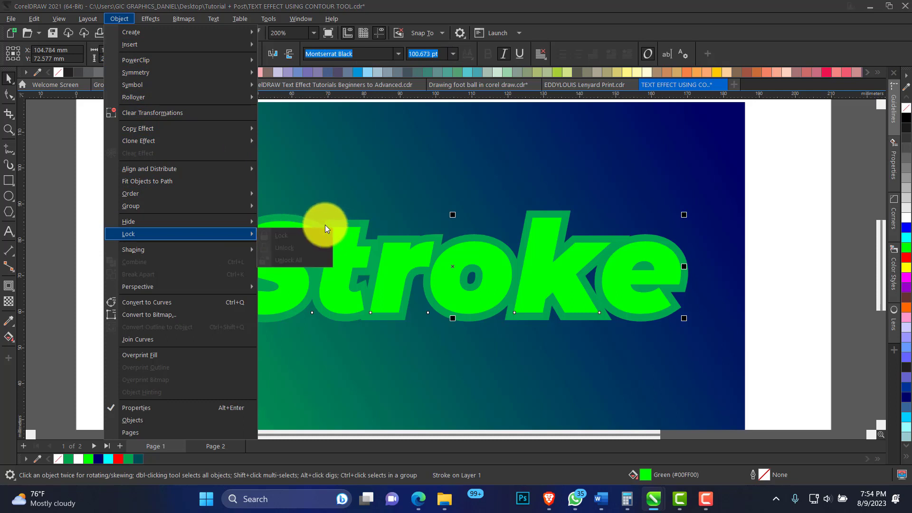
pyautogui.click(313, 219)
pyautogui.click(305, 214)
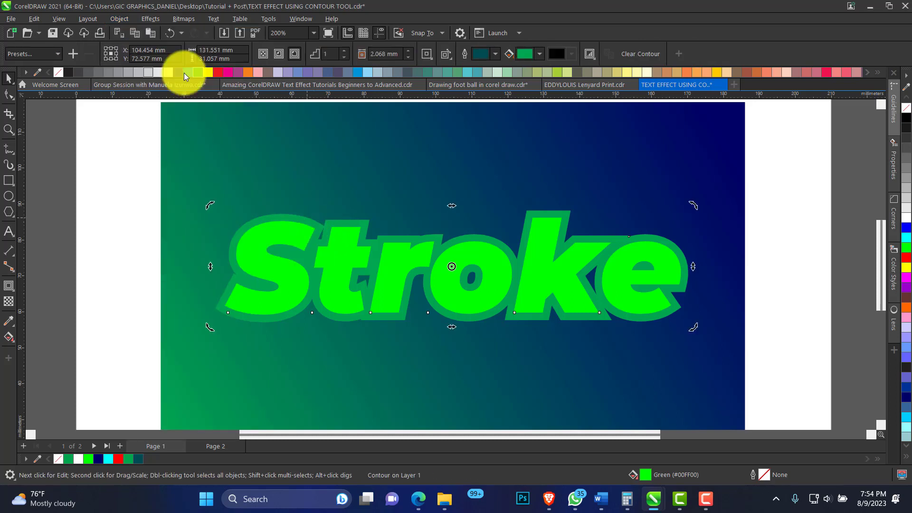
pyautogui.click(119, 18)
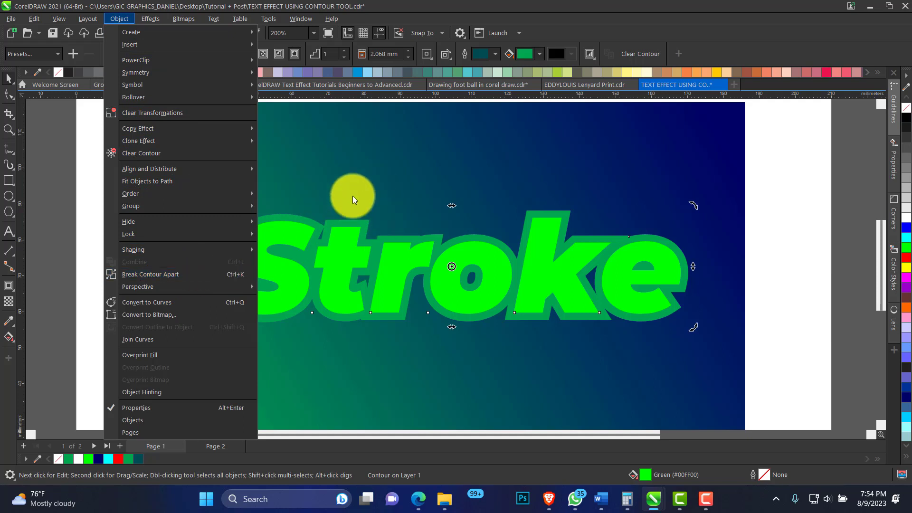
pyautogui.click(353, 198)
pyautogui.rightClick(357, 225)
pyautogui.click(358, 222)
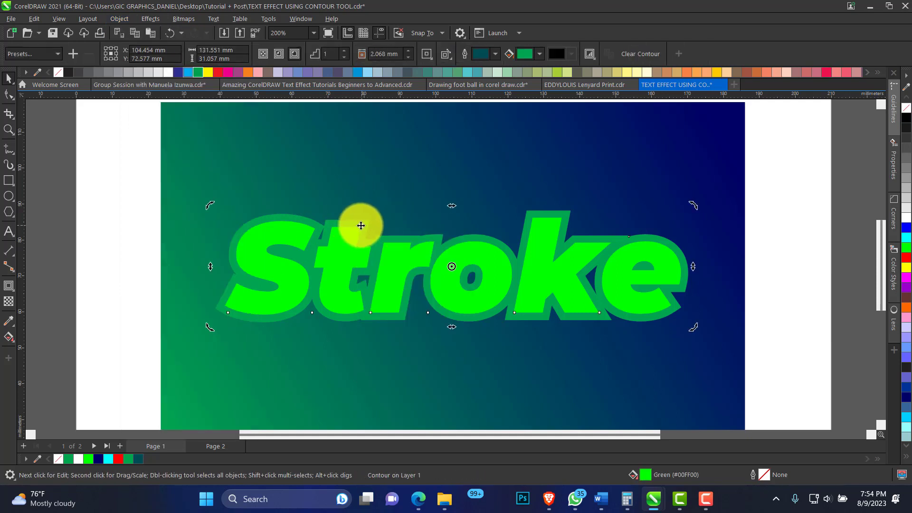
pyautogui.rightClick(360, 225)
pyautogui.click(401, 233)
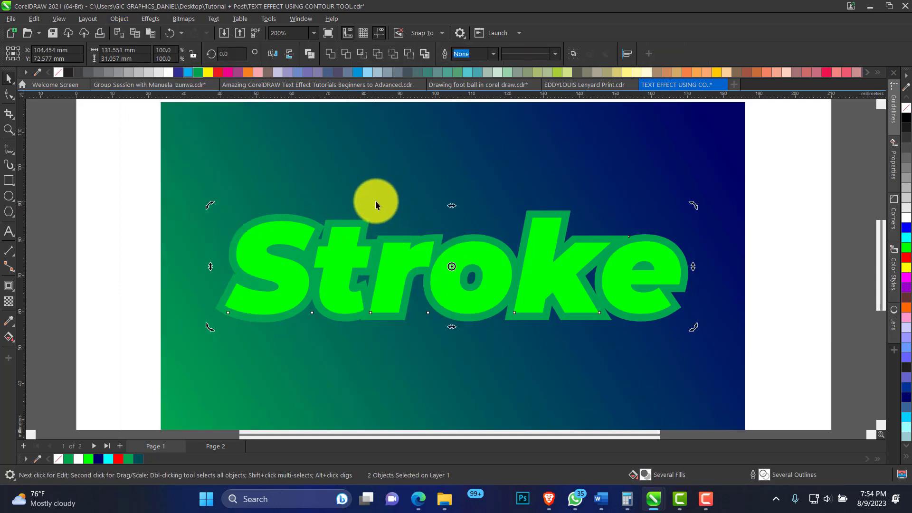
# Move the detached dark green contour shape up off the text to test the separation, and undo the move
pyautogui.click(367, 220)
pyautogui.moveTo(367, 220); pyautogui.dragTo(358, 185)
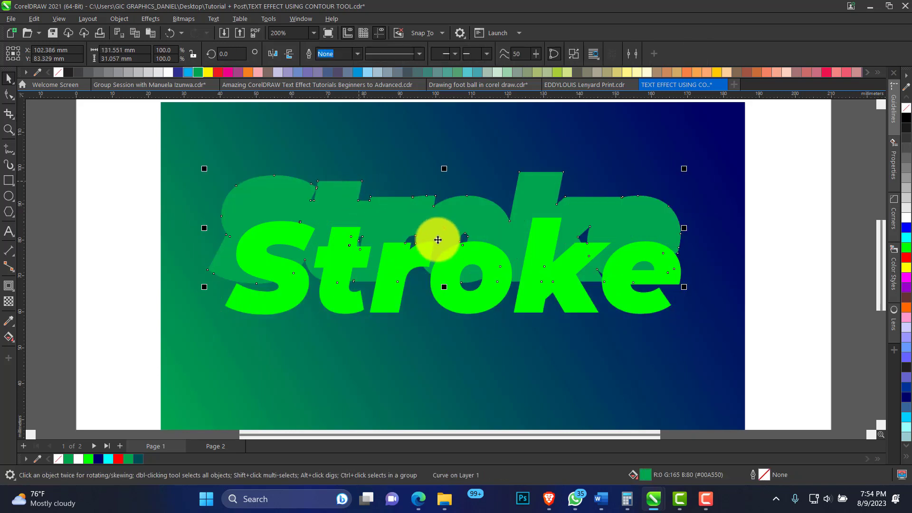
pyautogui.hotkey('ctrl', 'z')
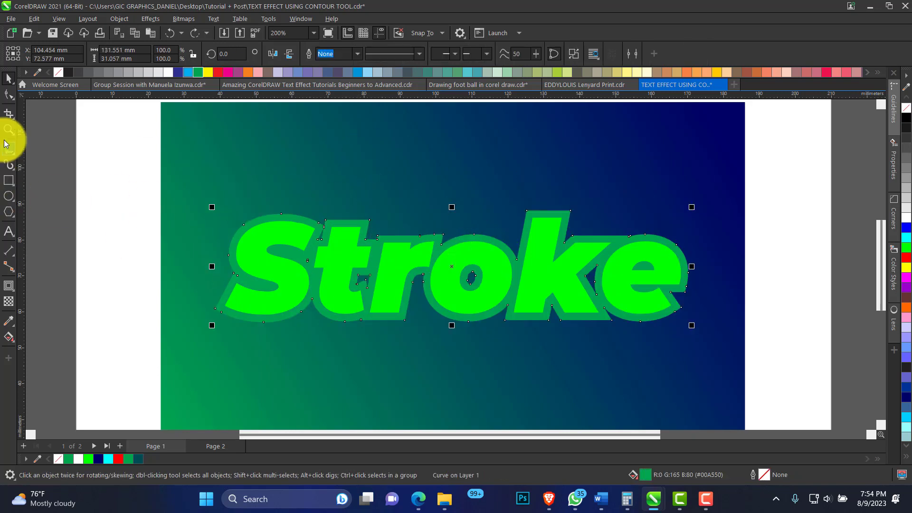
# Delete the dark green curve's inner nodes inside the "o" and in the gaps between "S" and "t", "t" and "r", and "k" and "e"
pyautogui.click(8, 130)
pyautogui.moveTo(186, 204)
pyautogui.mouseDown()
pyautogui.moveTo(445, 299)
pyautogui.moveTo(723, 349)
pyautogui.mouseUp()
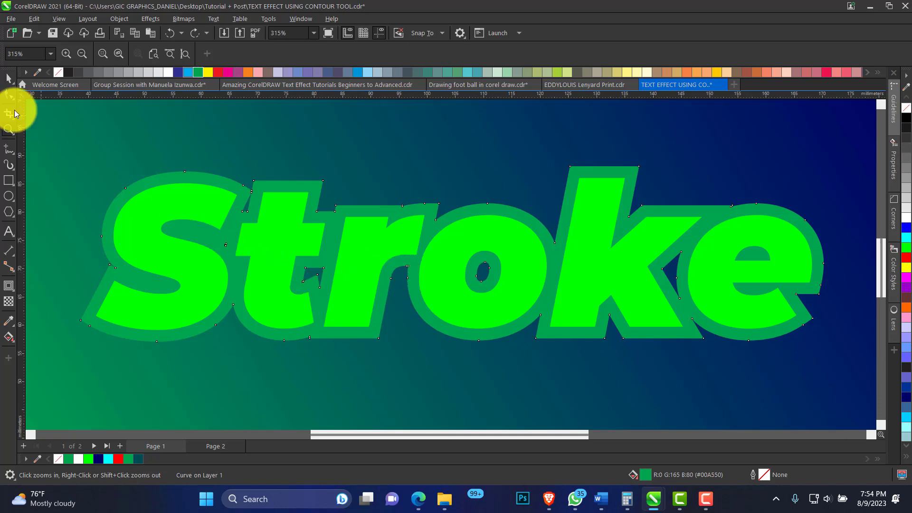
pyautogui.click(9, 94)
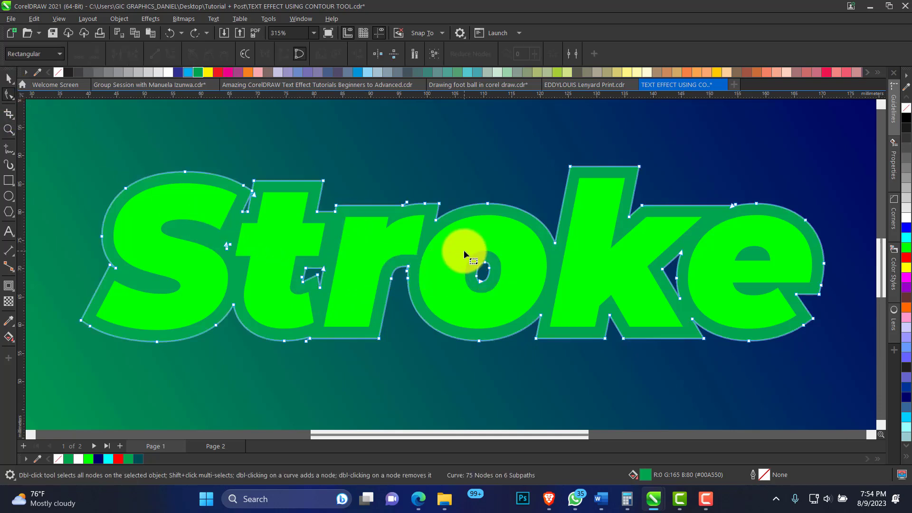
pyautogui.moveTo(504, 289); pyautogui.dragTo(503, 288)
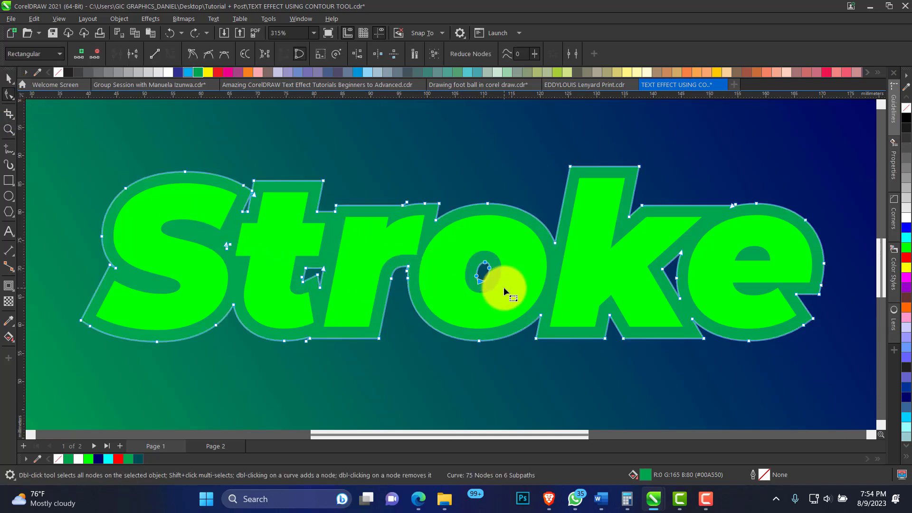
pyautogui.press('Delete')
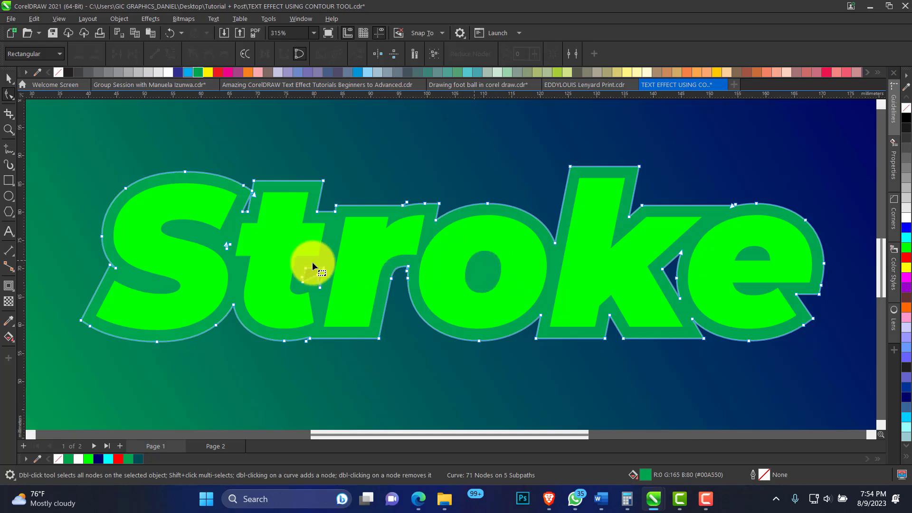
pyautogui.moveTo(338, 297); pyautogui.dragTo(342, 297)
pyautogui.press('Delete')
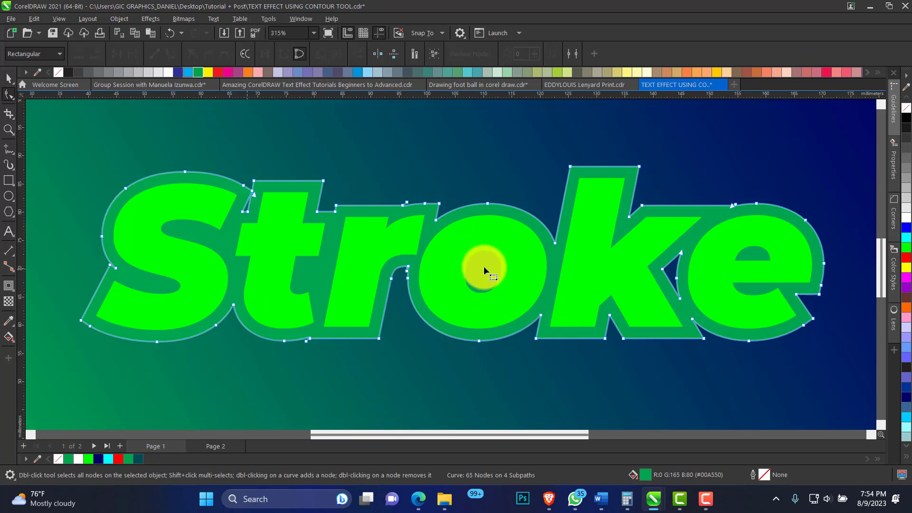
pyautogui.moveTo(682, 277); pyautogui.dragTo(613, 301)
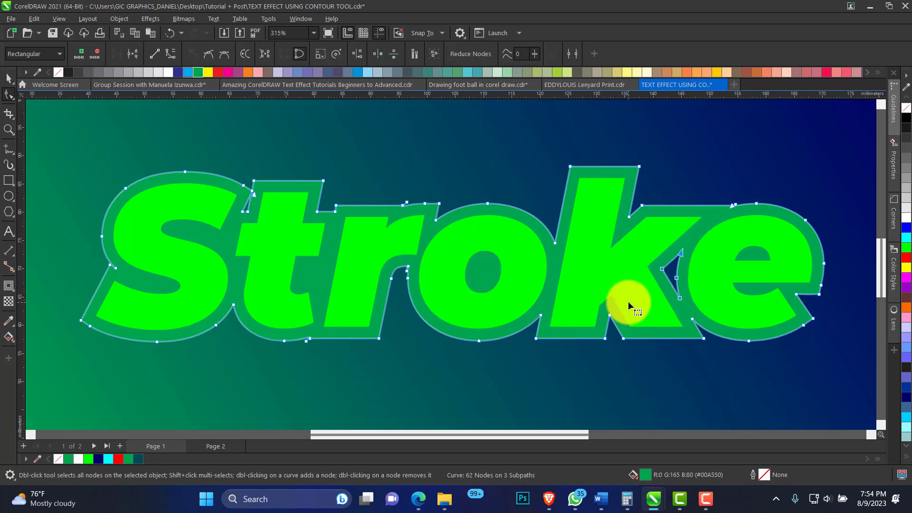
pyautogui.press('Delete')
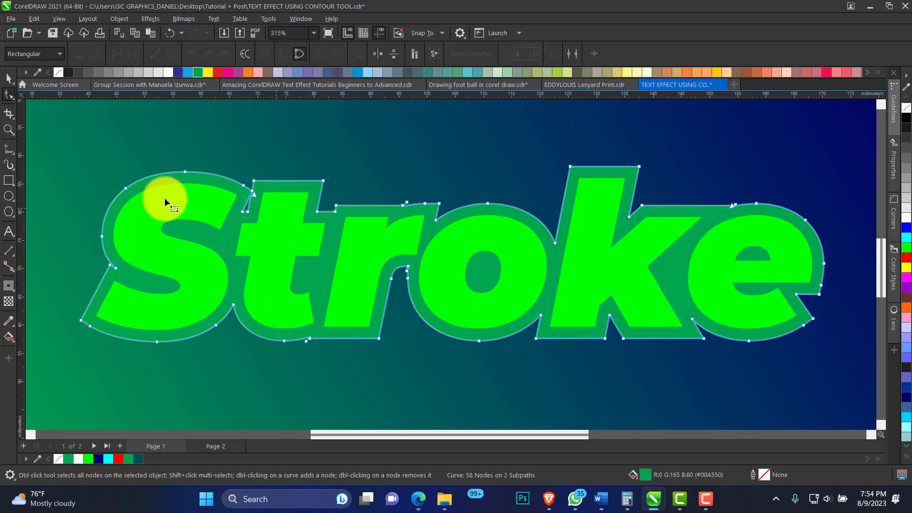
# Add a second contour to the dark green curve, directed outside, with an offset of 2.079 mm
pyautogui.click(8, 129)
pyautogui.rightClick(315, 213)
pyautogui.moveTo(662, 337); pyautogui.dragTo(755, 343)
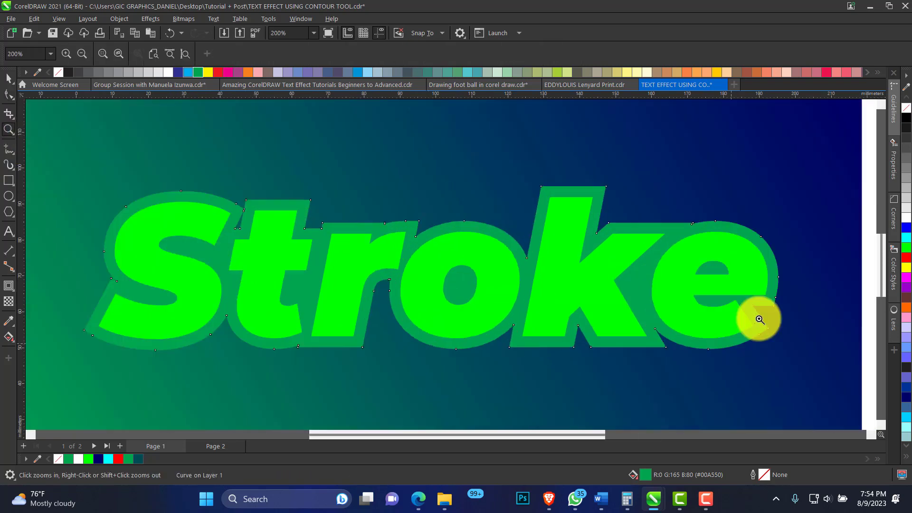
pyautogui.click(10, 79)
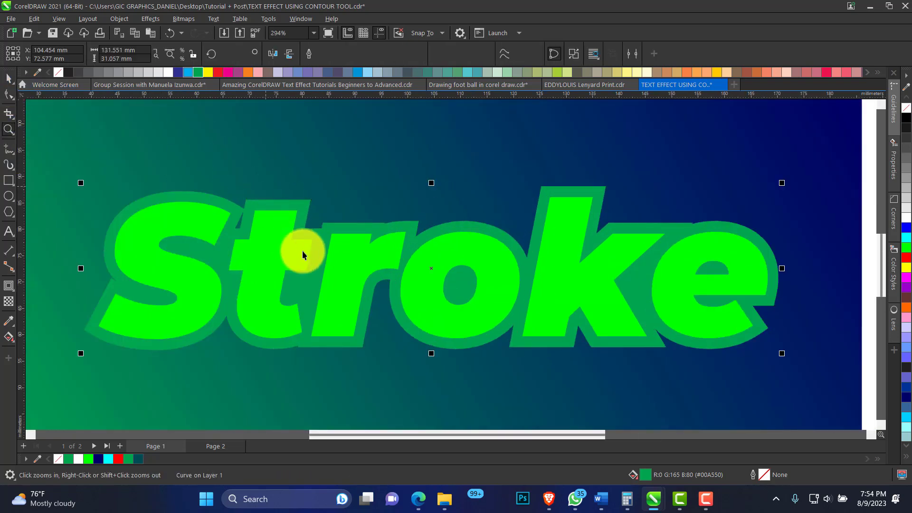
pyautogui.click(9, 285)
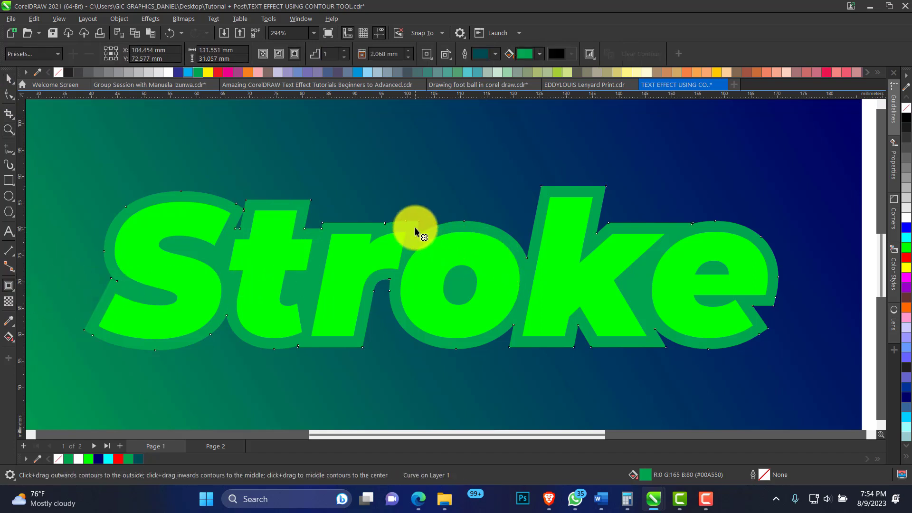
pyautogui.moveTo(415, 228); pyautogui.dragTo(412, 212)
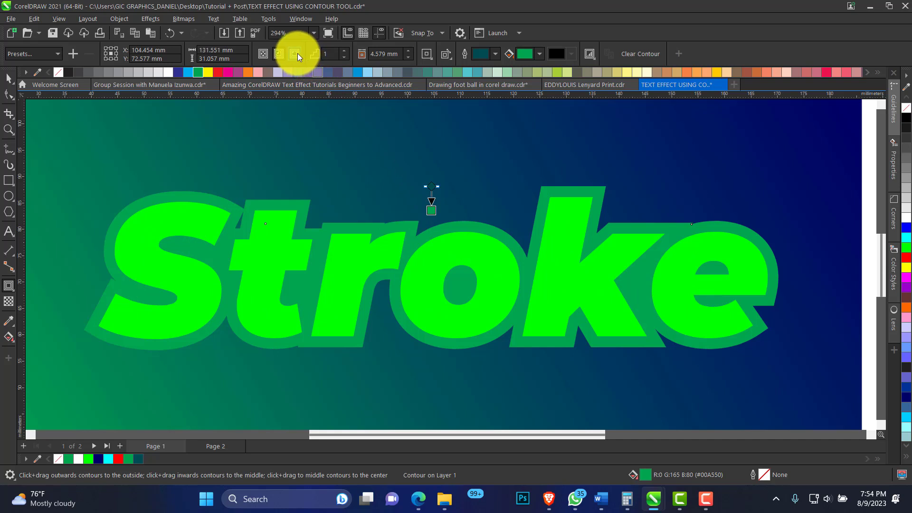
pyautogui.click(296, 53)
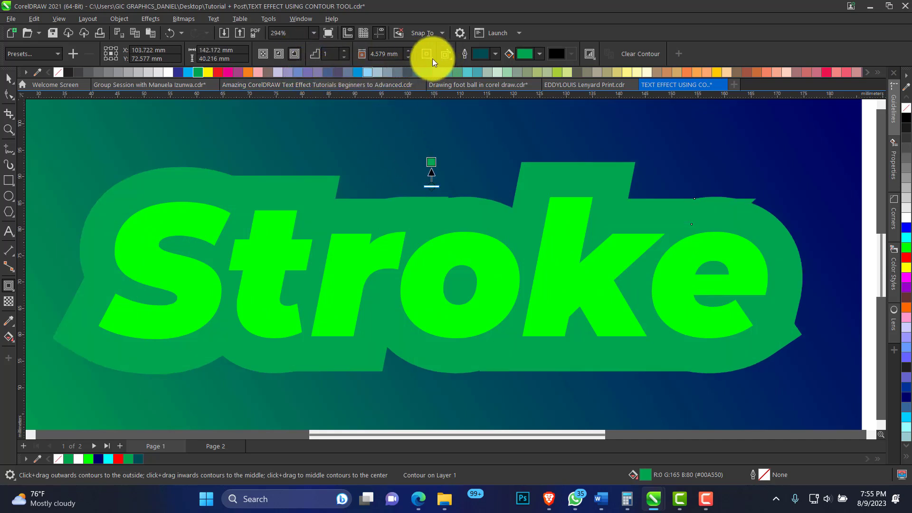
pyautogui.click(409, 56)
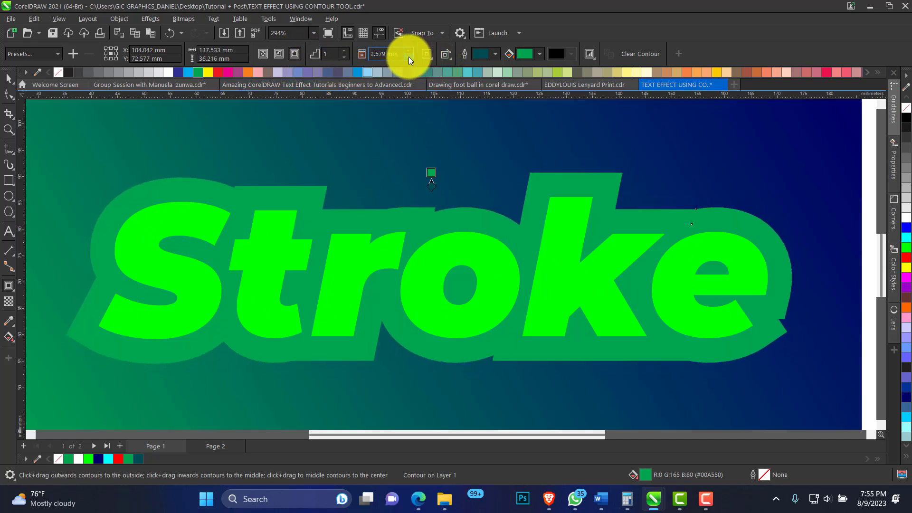
# Set the second contour's fill color to white (#FFFFFF) by sampling it from the document palette
pyautogui.click(541, 54)
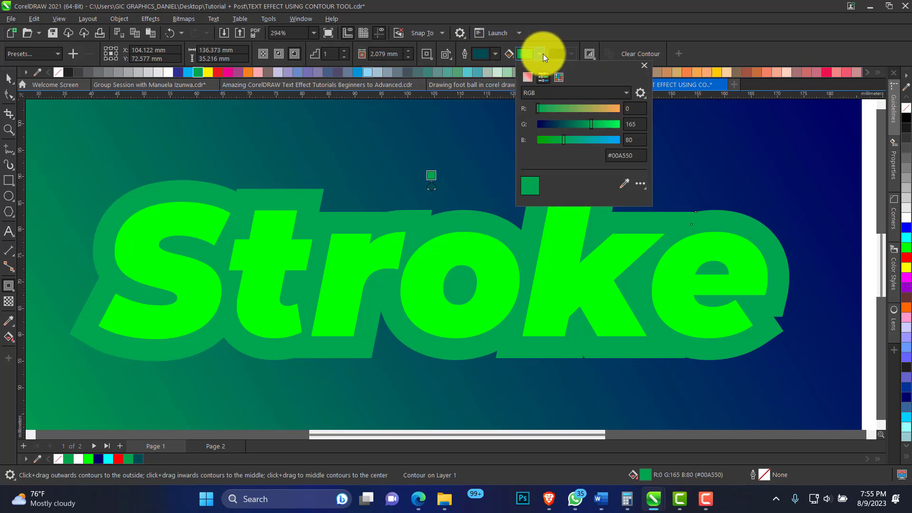
pyautogui.click(624, 184)
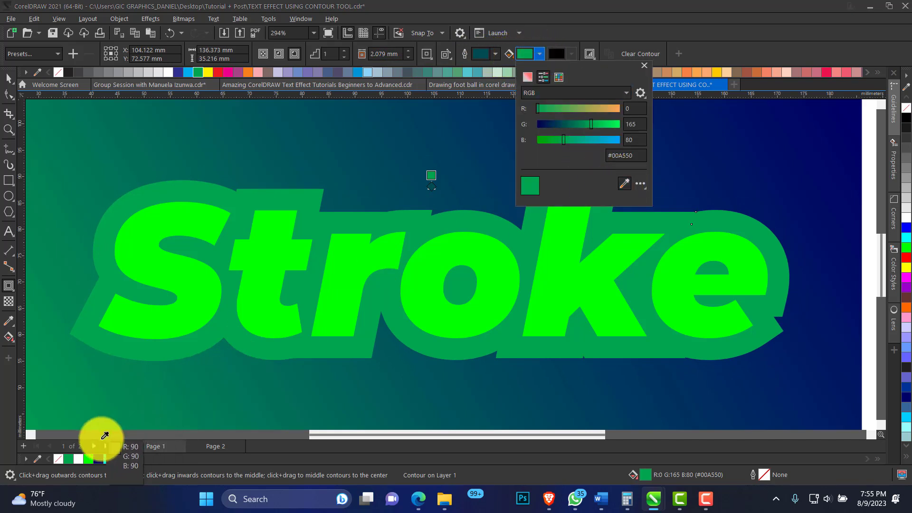
pyautogui.click(78, 459)
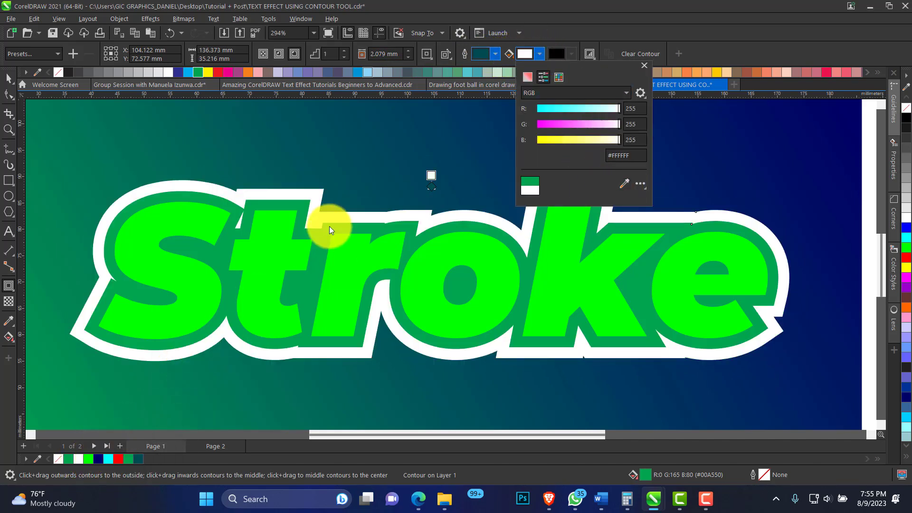
pyautogui.click(294, 164)
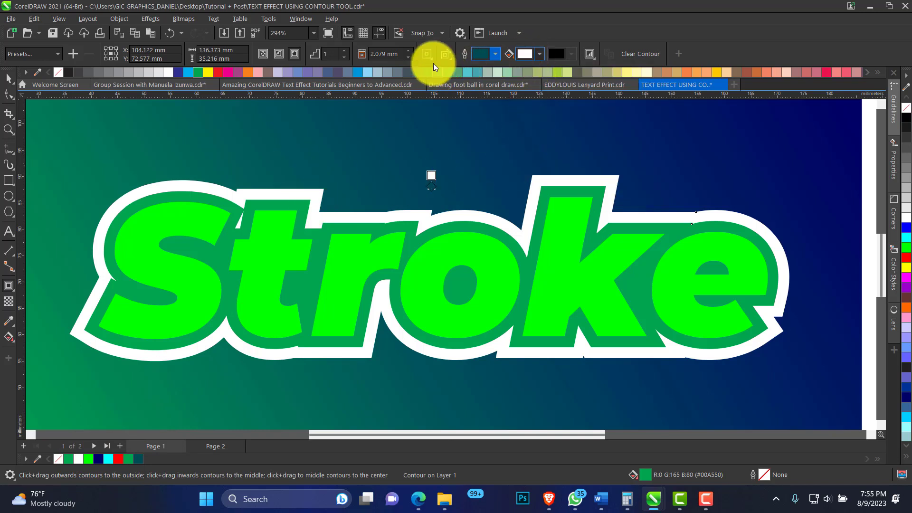
# Thin the white contour by reducing its offset to 0.579 mm
pyautogui.click(409, 57)
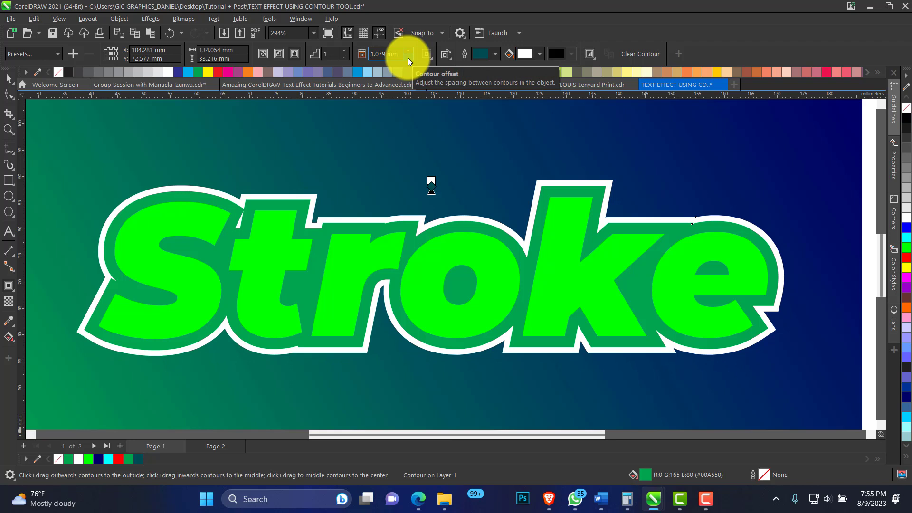
pyautogui.click(408, 58)
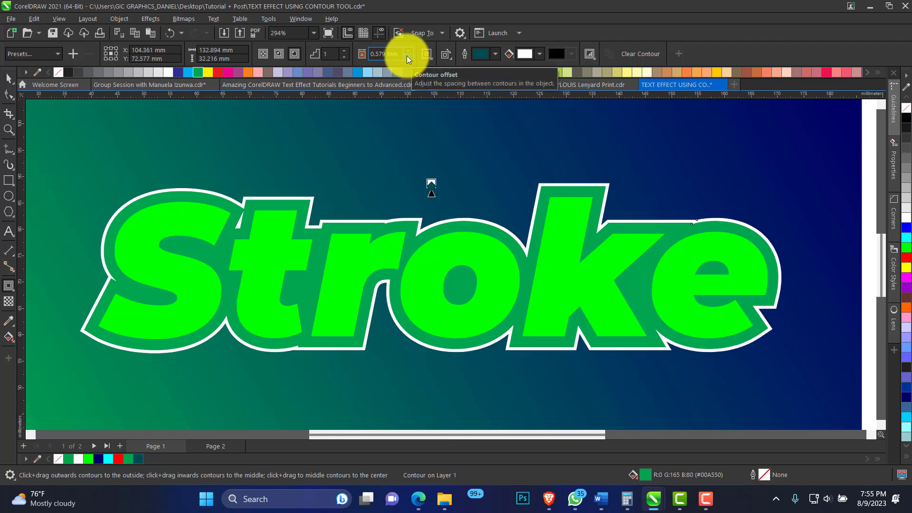
pyautogui.click(9, 77)
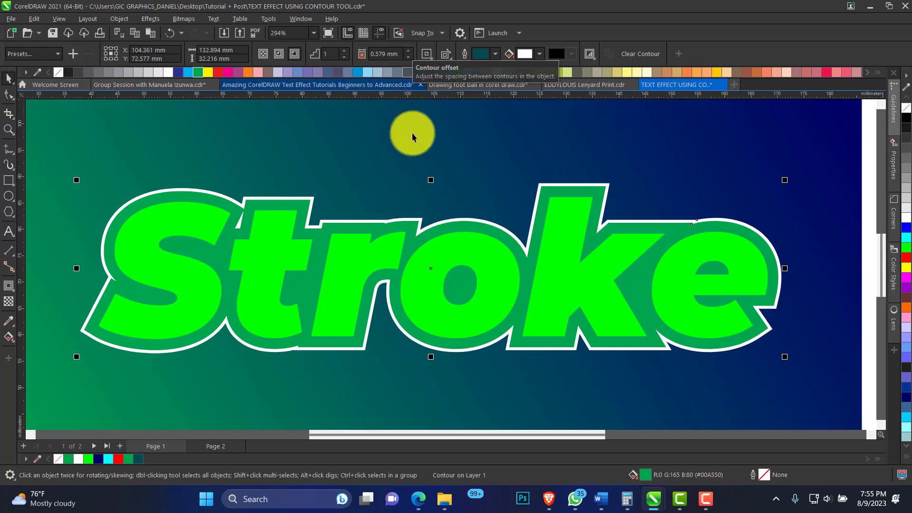
# Compare thicker and thinner offsets for the white contour, from 0.579 mm to 2.079 mm, and set it to 1.079 mm
pyautogui.click(408, 51)
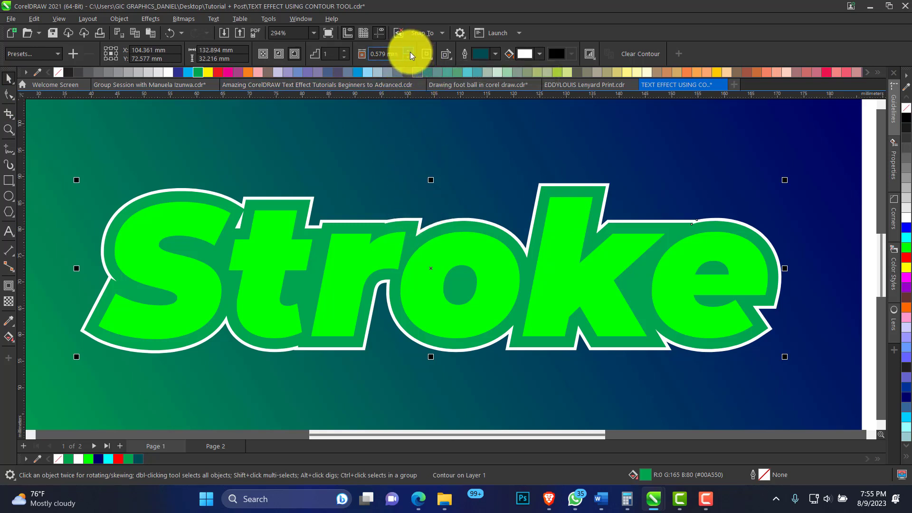
pyautogui.click(410, 52)
pyautogui.click(410, 53)
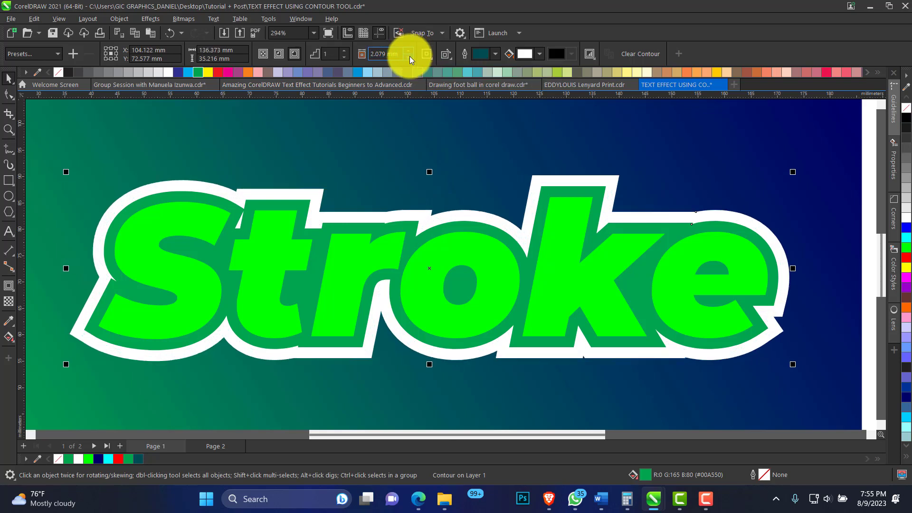
pyautogui.click(410, 58)
pyautogui.click(409, 58)
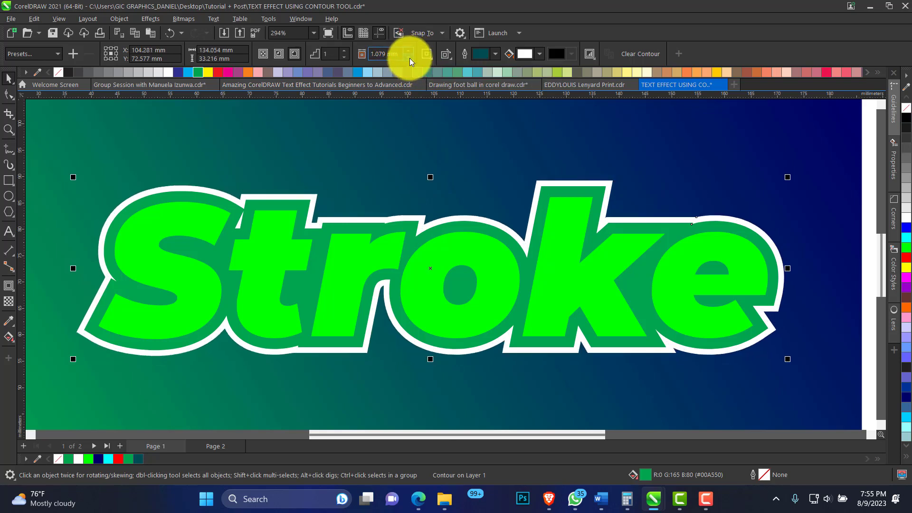
pyautogui.click(409, 58)
pyautogui.click(408, 50)
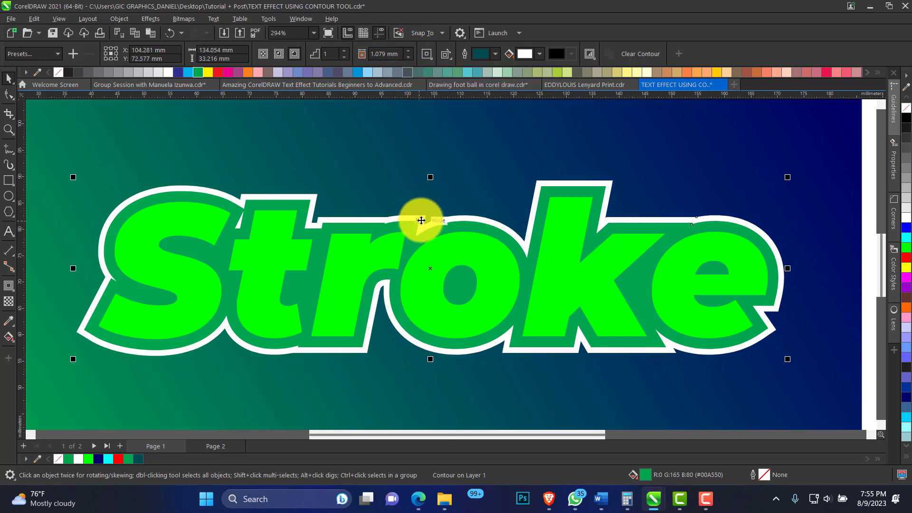
pyautogui.click(409, 57)
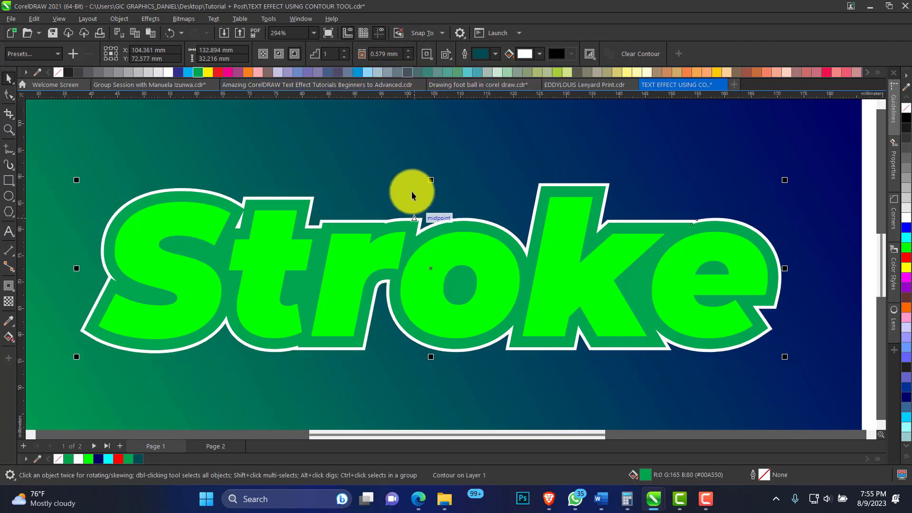
pyautogui.click(410, 50)
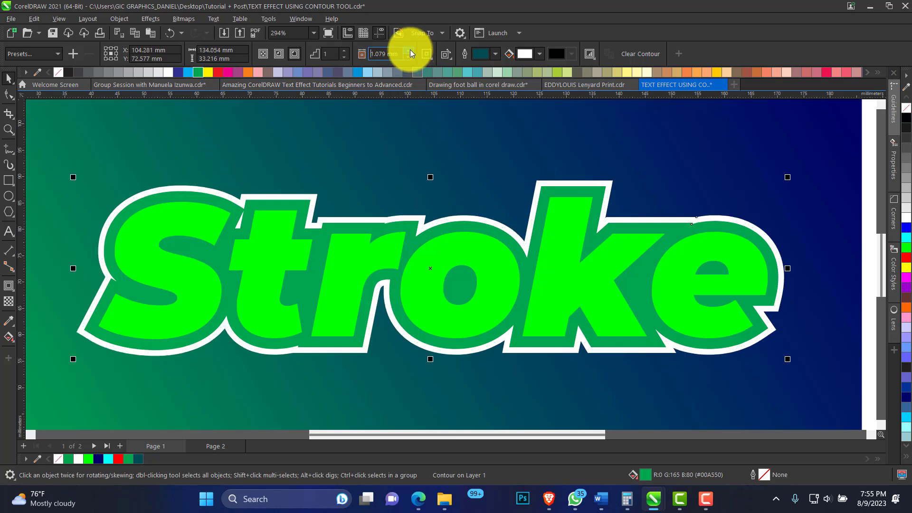
# Fine-tune the white contour's offset, trying 1.0 mm first and settling on 0.8 mm
pyautogui.click(386, 53)
pyautogui.press('BackSpace')
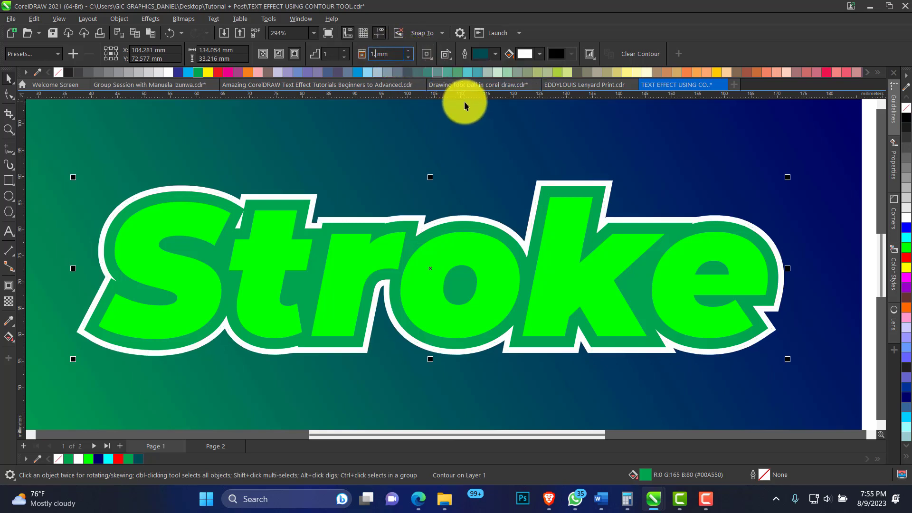
pyautogui.press('Return')
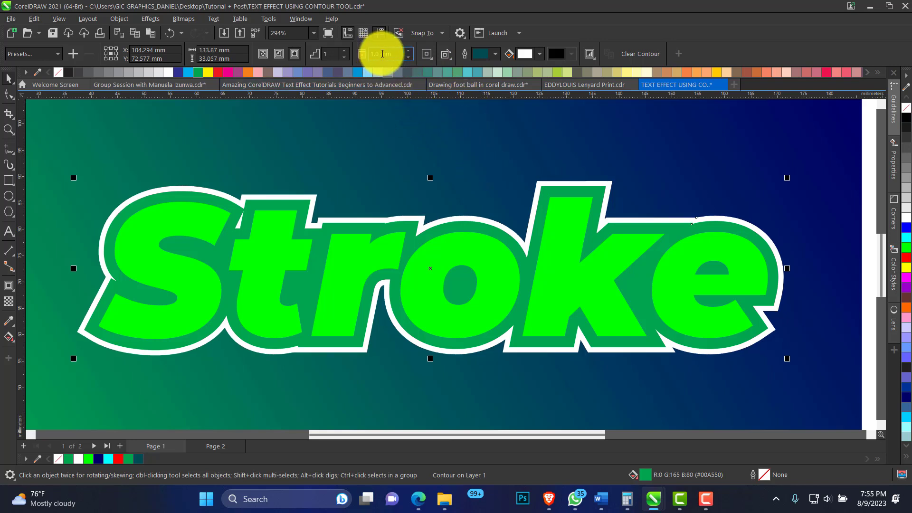
pyautogui.moveTo(380, 55); pyautogui.dragTo(367, 65)
pyautogui.press('BackSpace')
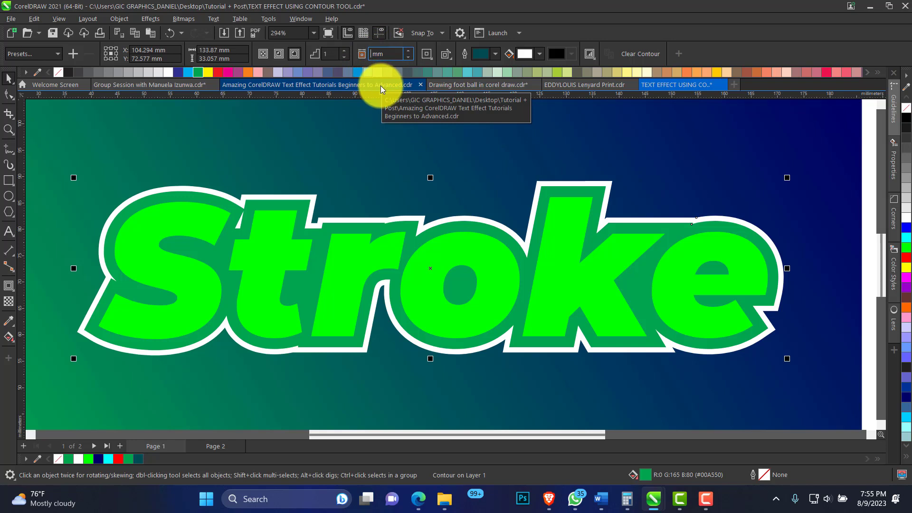
pyautogui.write('0.8')
pyautogui.press('Return')
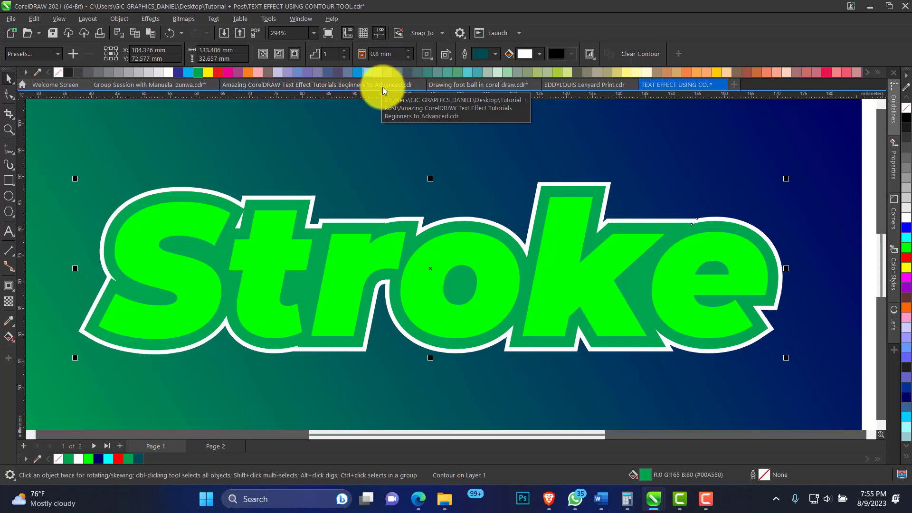
# Break the white contour apart from the dark green curve and select the separated white curve
pyautogui.rightClick(419, 217)
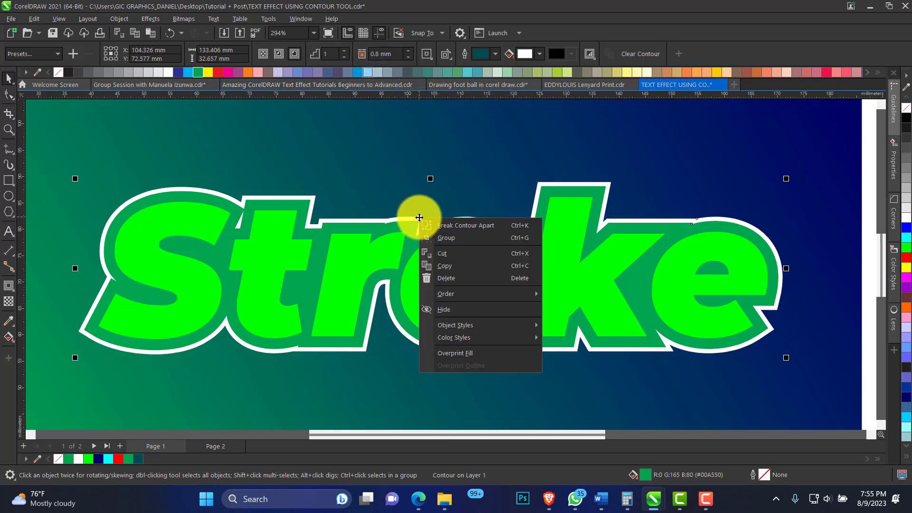
pyautogui.click(465, 225)
pyautogui.click(419, 200)
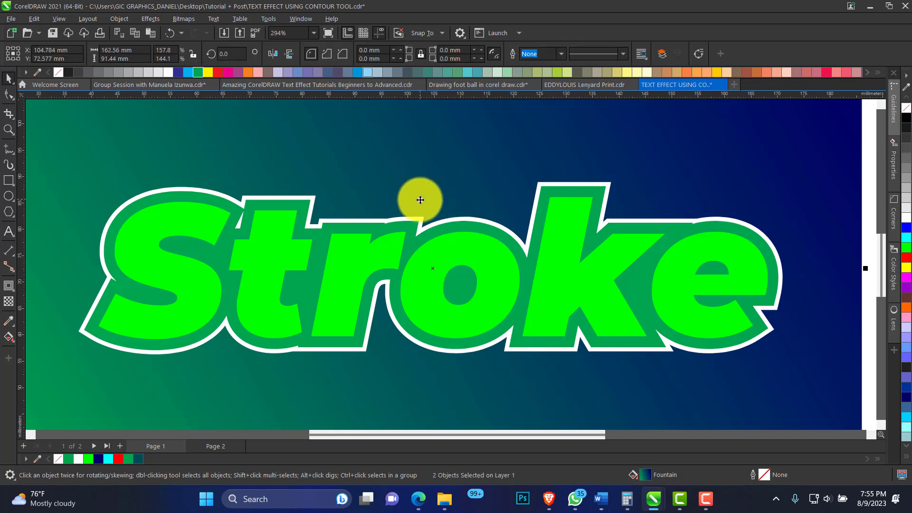
pyautogui.click(482, 221)
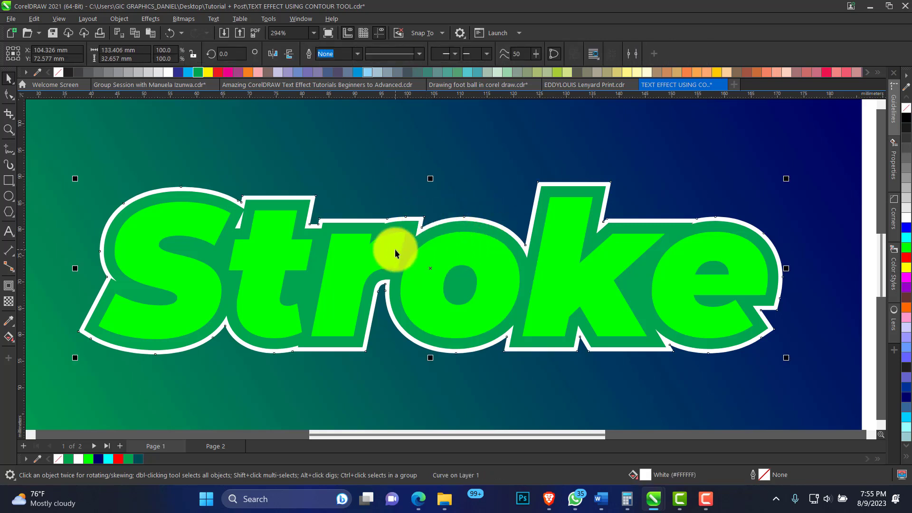
# Try moving the white and dark green curves independently, and undo the moves
pyautogui.click(275, 203)
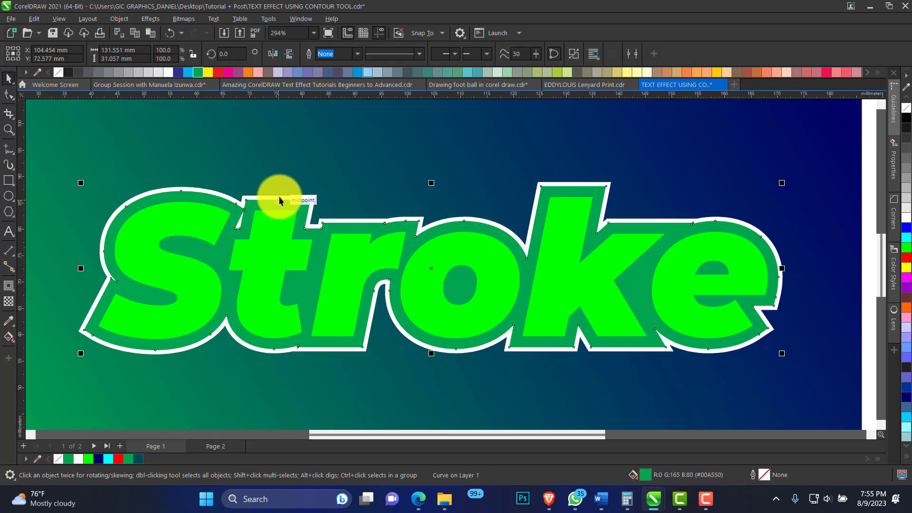
pyautogui.moveTo(271, 197)
pyautogui.mouseDown()
pyautogui.moveTo(276, 181)
pyautogui.moveTo(269, 199)
pyautogui.mouseUp()
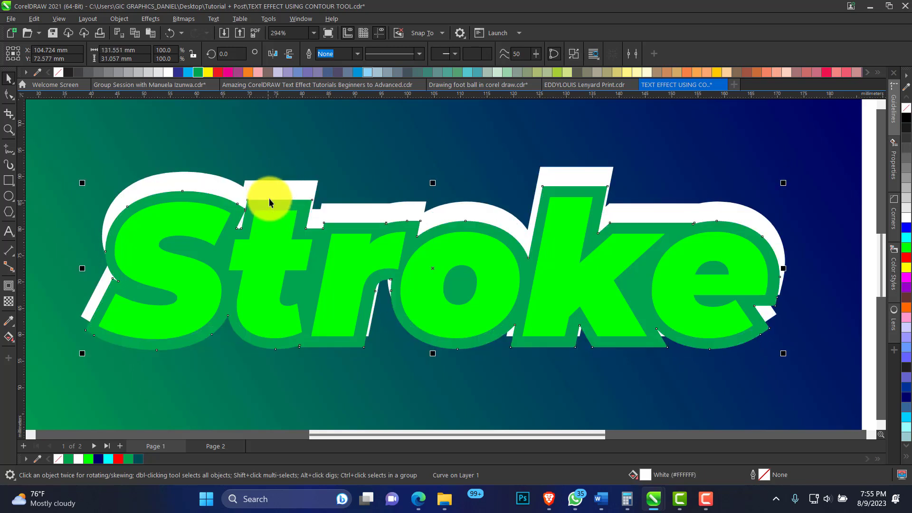
pyautogui.hotkey('ctrl', 'z')
pyautogui.hotkey('ctrl', 'z')
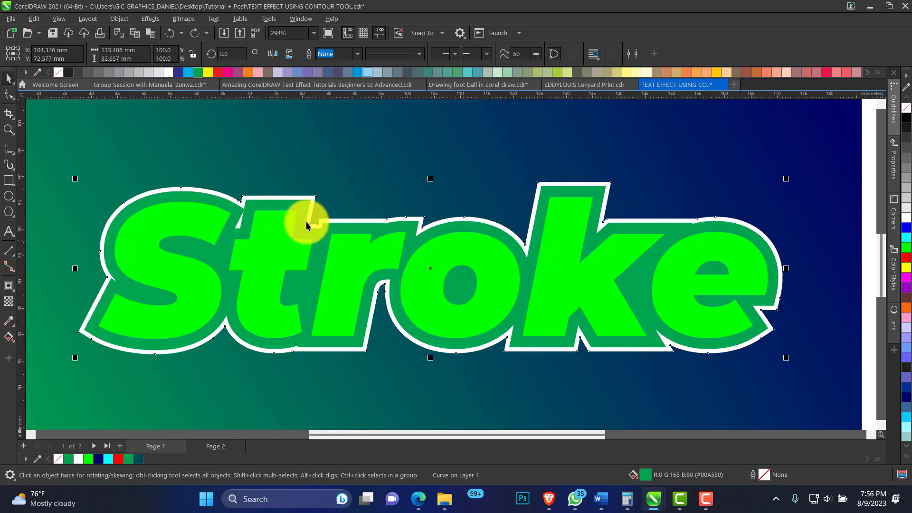
# Add a drop shadow to the bright green text with opacity 66 and offsets of about 1.25 mm and -1.6 mm
pyautogui.click(190, 179)
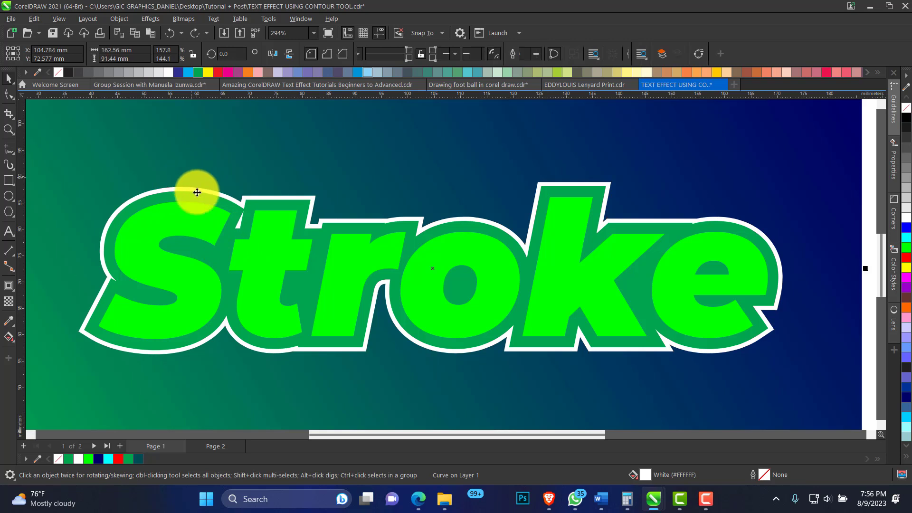
pyautogui.click(216, 230)
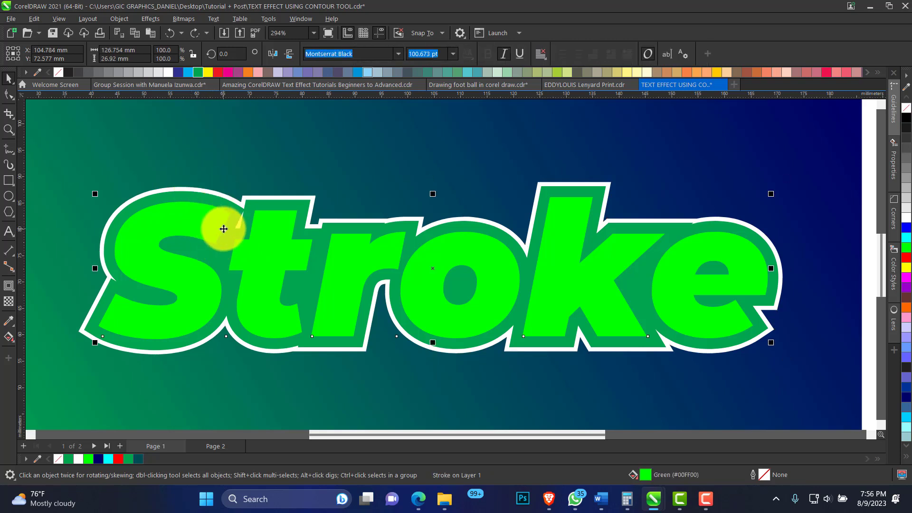
pyautogui.click(13, 290)
pyautogui.click(60, 291)
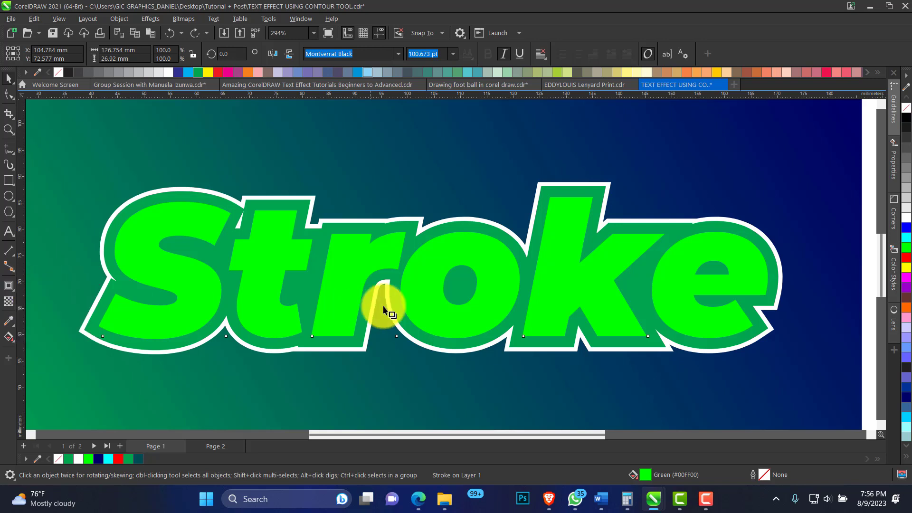
pyautogui.moveTo(442, 309); pyautogui.dragTo(527, 321)
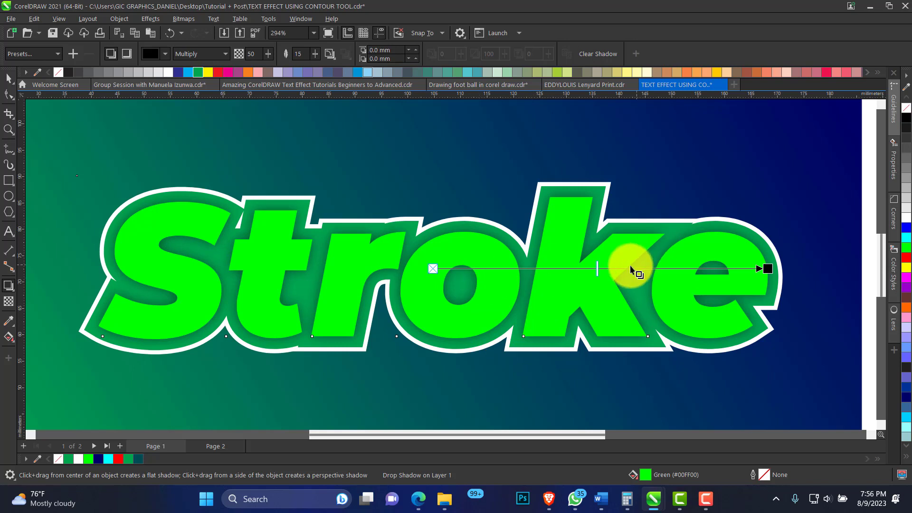
pyautogui.moveTo(597, 268); pyautogui.dragTo(657, 276)
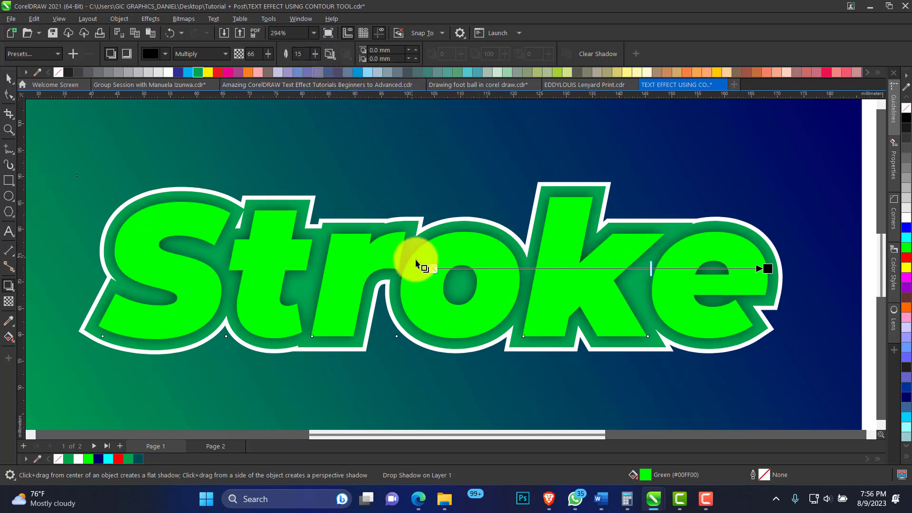
pyautogui.moveTo(767, 268); pyautogui.dragTo(494, 347)
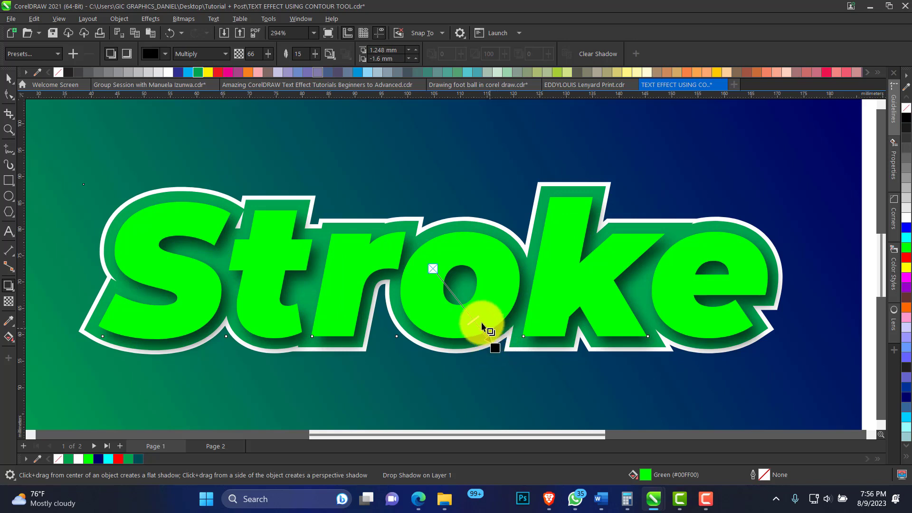
# Break the drop shadow apart from the text, try moving the selected objects, and undo the move
pyautogui.click(8, 77)
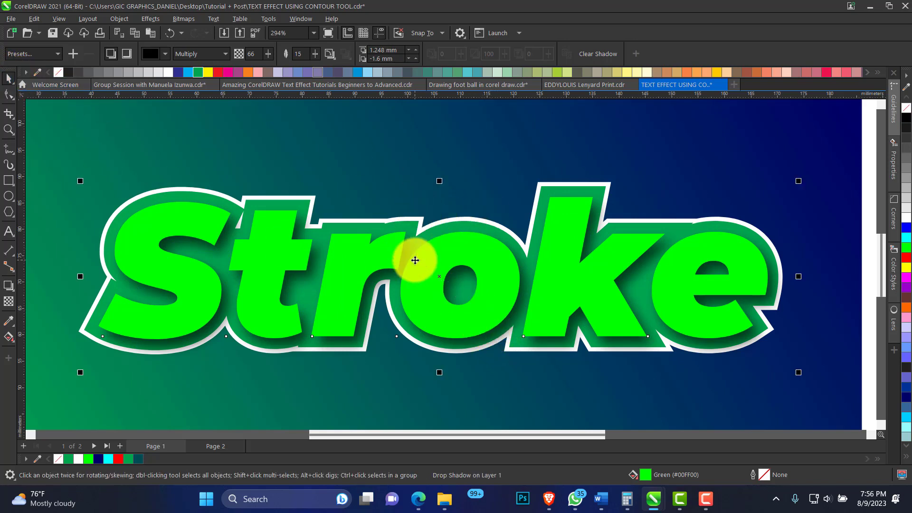
pyautogui.rightClick(413, 245)
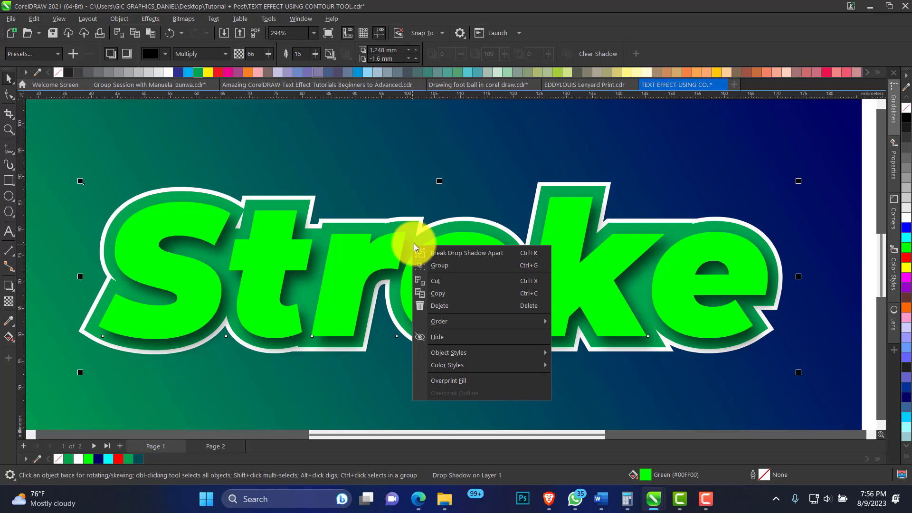
pyautogui.click(476, 254)
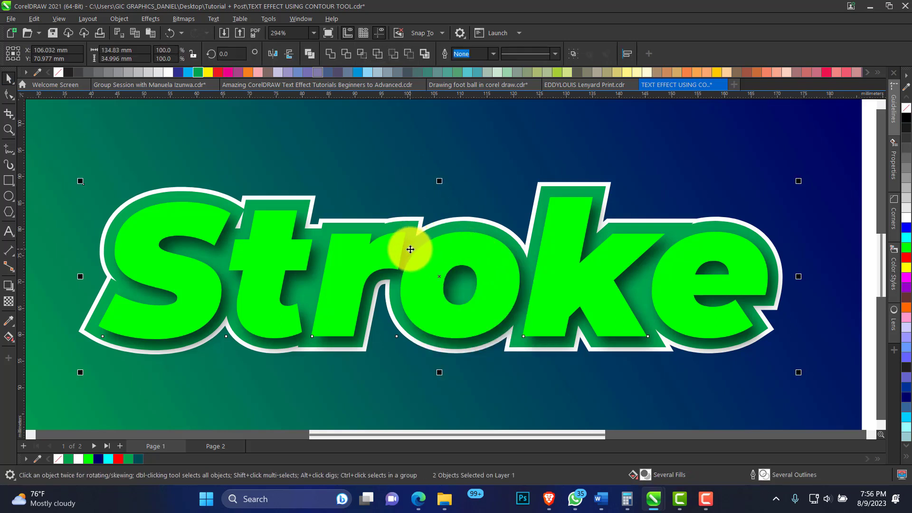
pyautogui.moveTo(418, 252); pyautogui.dragTo(423, 254)
pyautogui.hotkey('ctrl', 'z')
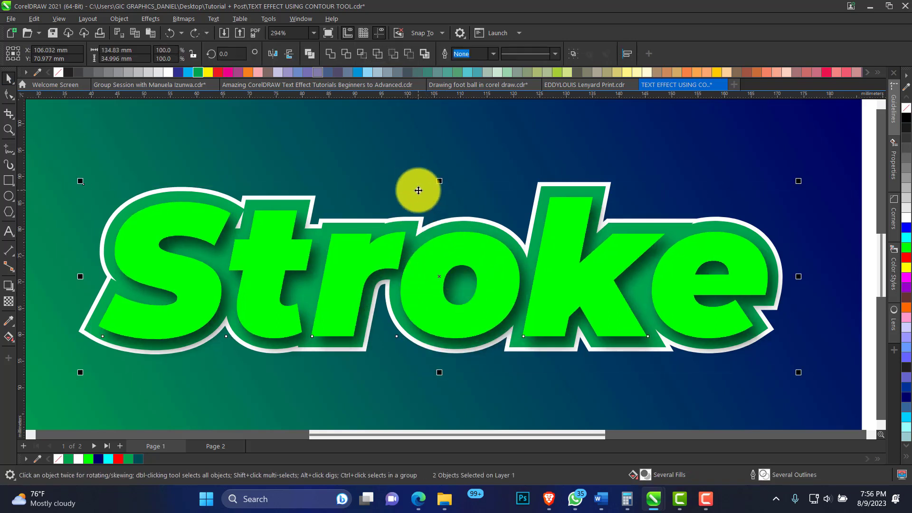
# Select the separated shadow on its own, test moving it, and delete it
pyautogui.click(413, 246)
pyautogui.click(411, 246)
pyautogui.click(412, 243)
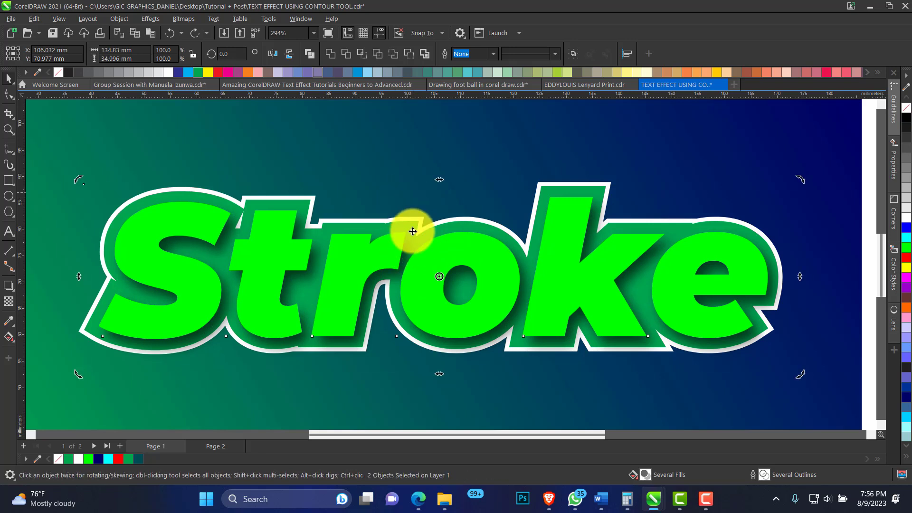
pyautogui.keyDown('alt'); pyautogui.click(413, 244); pyautogui.keyUp('alt')
pyautogui.click(413, 244)
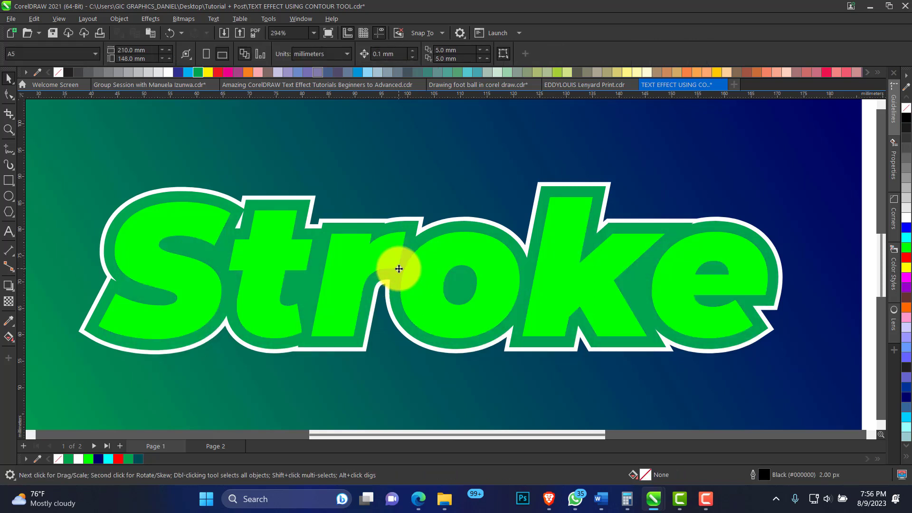
pyautogui.moveTo(441, 276); pyautogui.dragTo(444, 288)
pyautogui.hotkey('ctrl', 'z')
pyautogui.hotkey('ctrl', 'z')
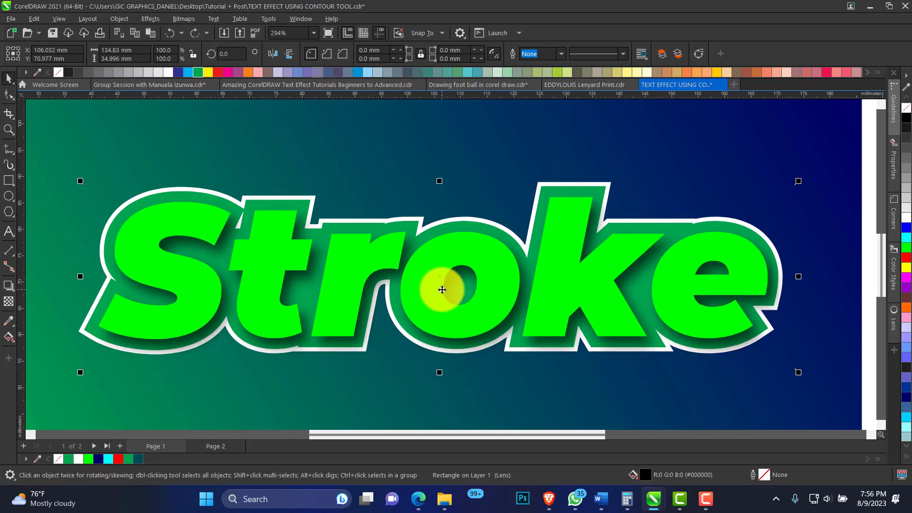
pyautogui.press('Delete')
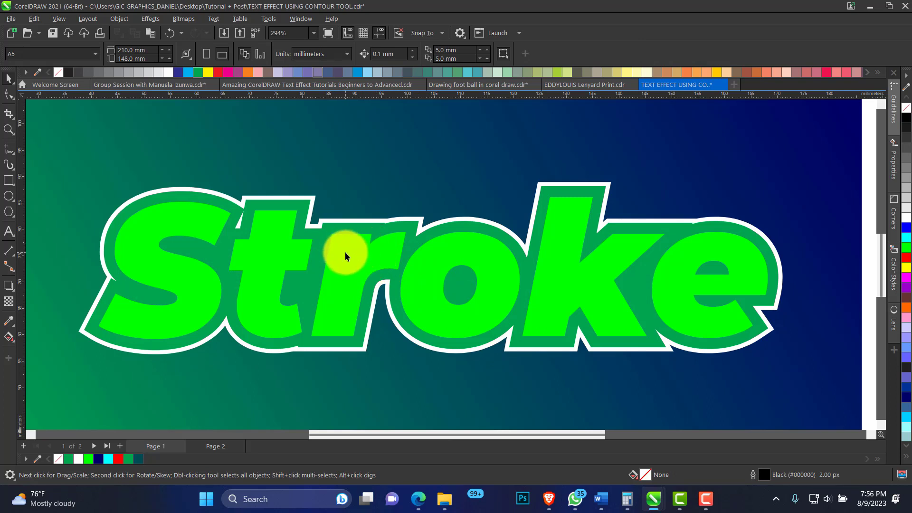
# Apply a vertical fountain fill to the dark green curve, running from its top edge to its bottom edge
pyautogui.click(304, 203)
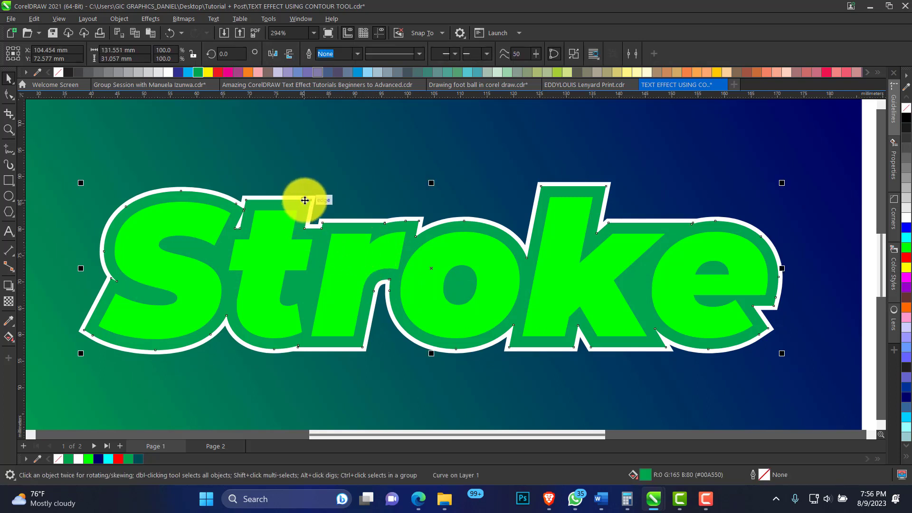
pyautogui.click(13, 340)
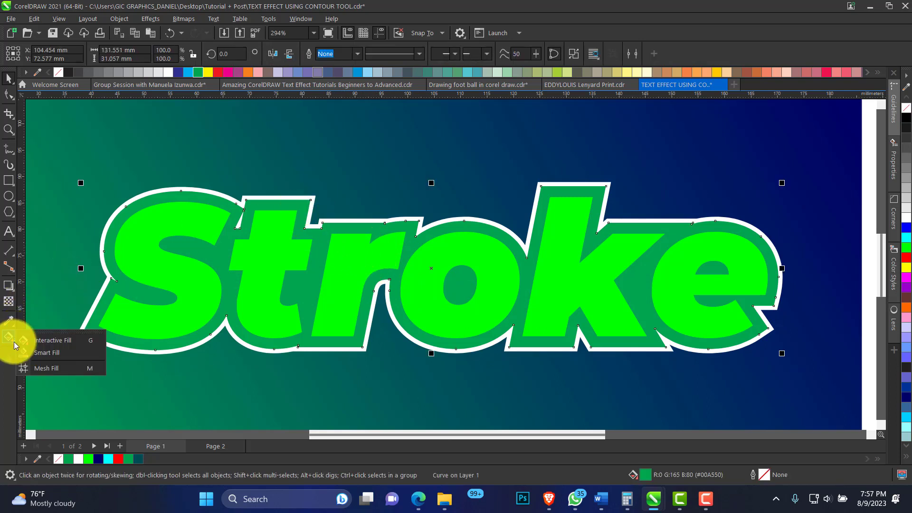
pyautogui.click(56, 341)
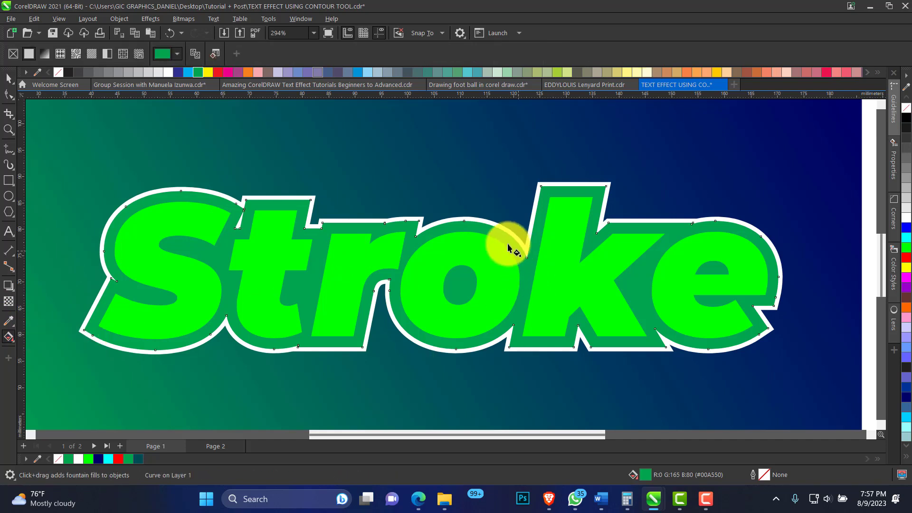
pyautogui.moveTo(454, 221); pyautogui.dragTo(456, 350)
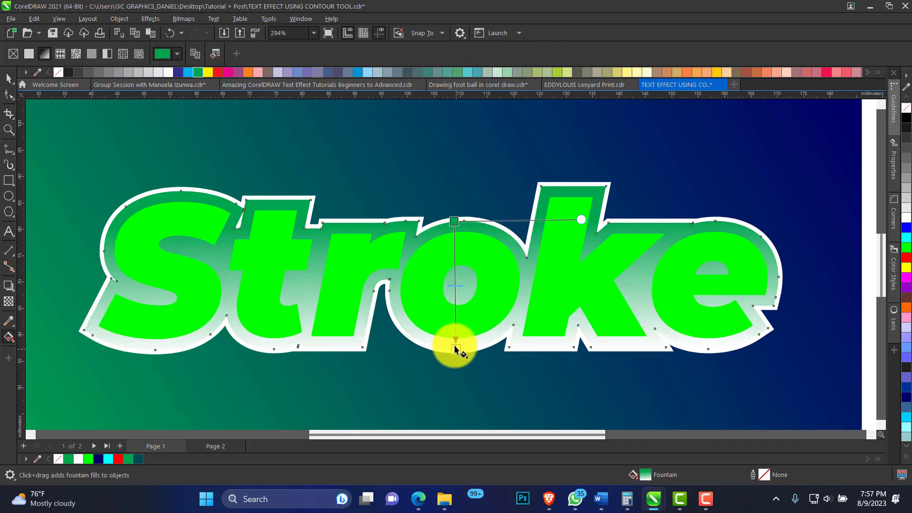
# Set the fountain fill's bottom color node to the sampled green #00A550, switch to CMYK, and set its black value to 80
pyautogui.click(477, 345)
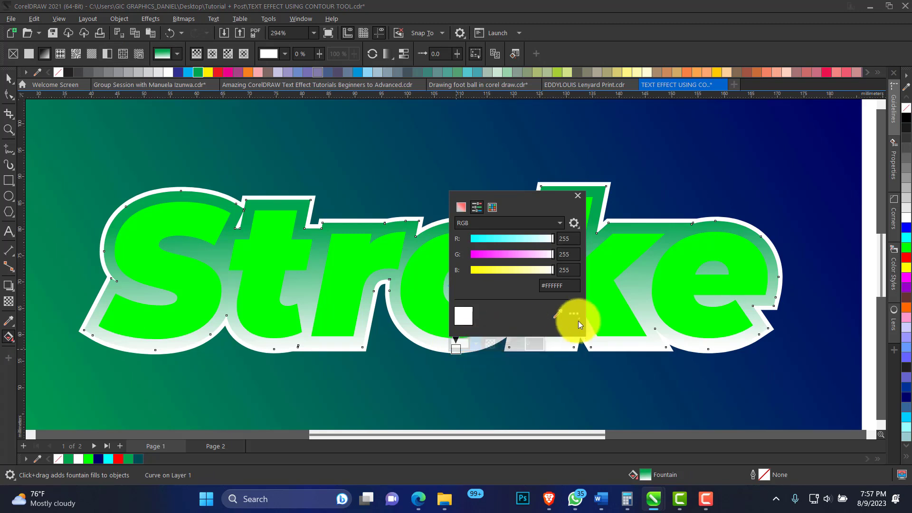
pyautogui.click(69, 460)
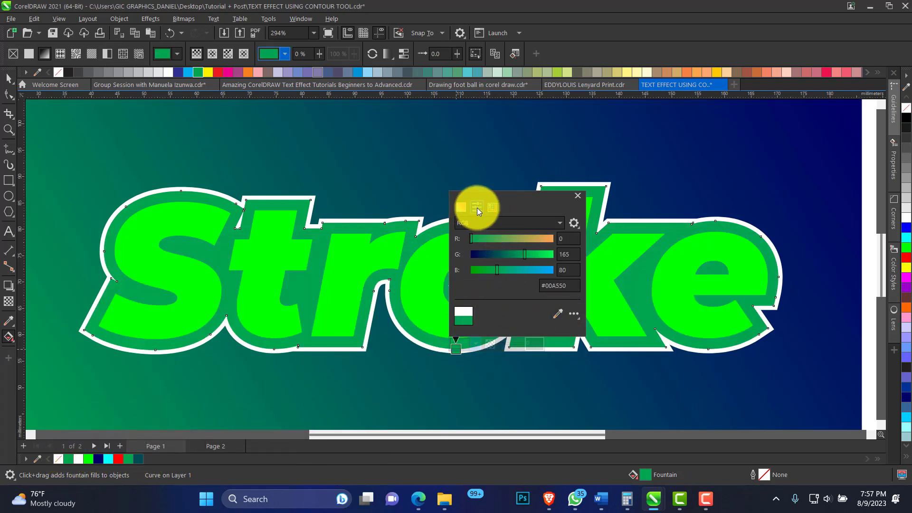
pyautogui.click(482, 222)
pyautogui.click(486, 244)
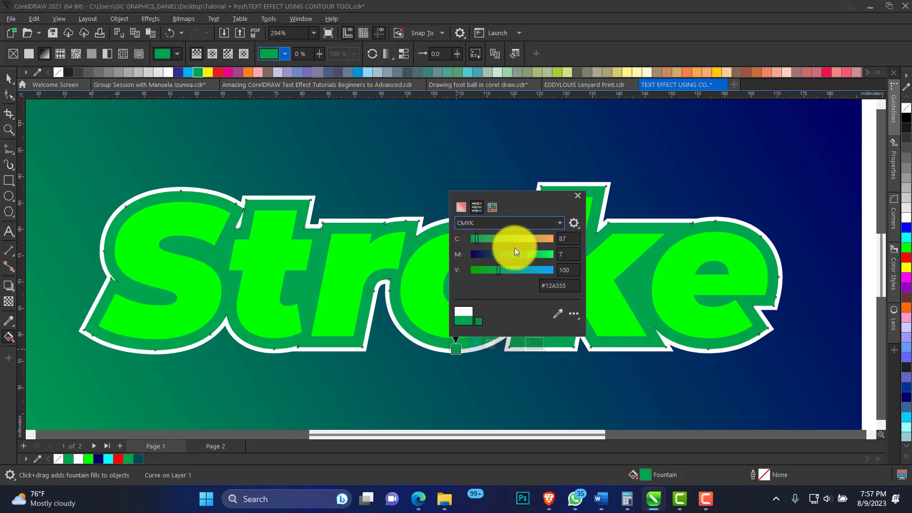
pyautogui.click(567, 286)
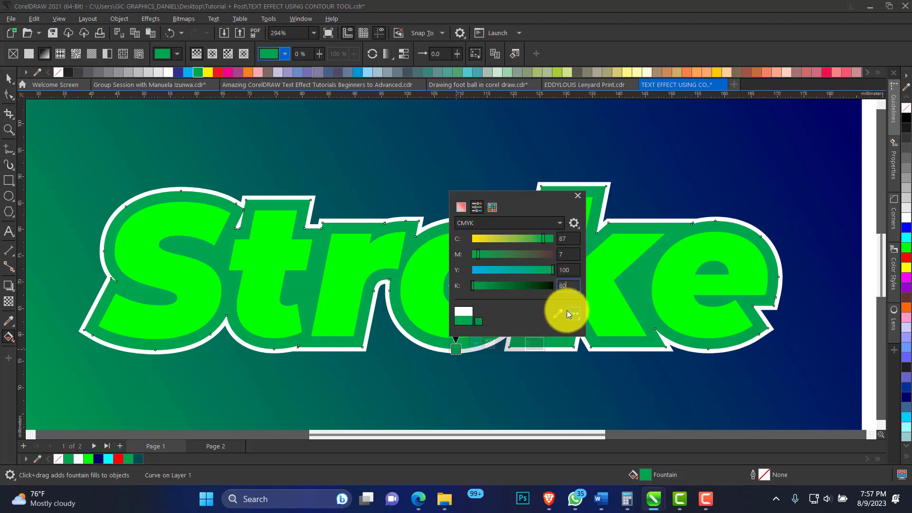
pyautogui.press('Return')
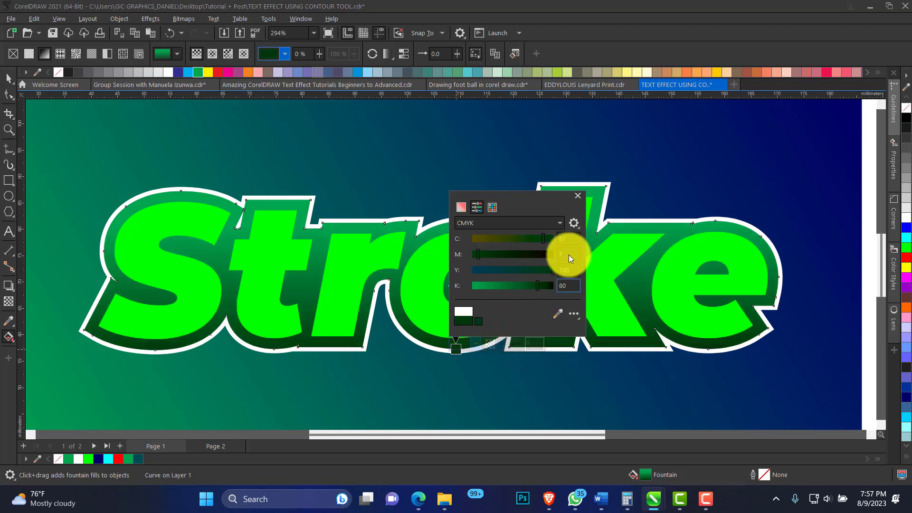
pyautogui.click(9, 79)
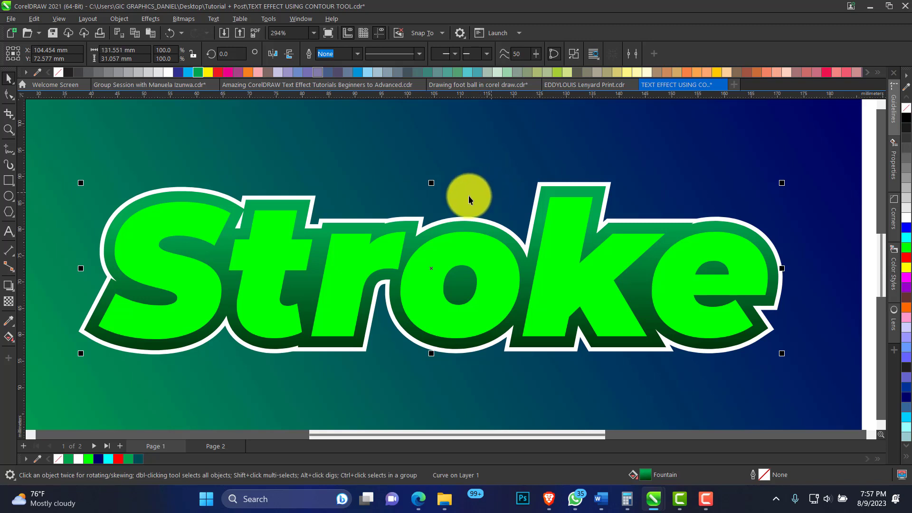
# Add a centred black drop shadow to the white outer contour and set the shadow opacity to 68
pyautogui.click(404, 218)
pyautogui.click(395, 219)
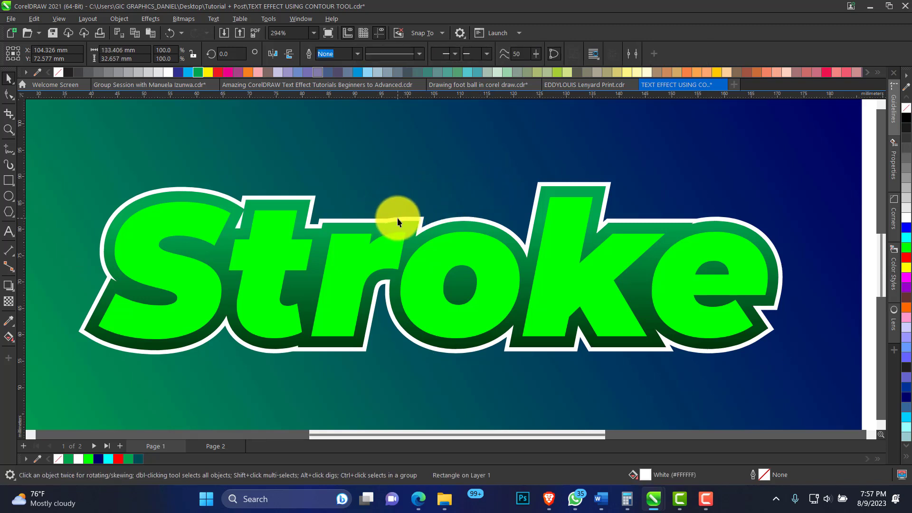
pyautogui.click(397, 218)
pyautogui.click(8, 285)
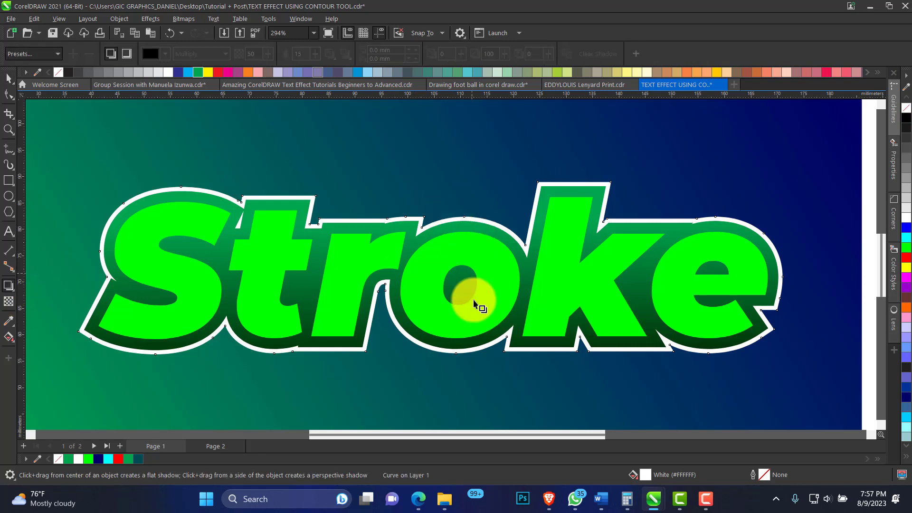
pyautogui.moveTo(437, 309); pyautogui.dragTo(694, 279)
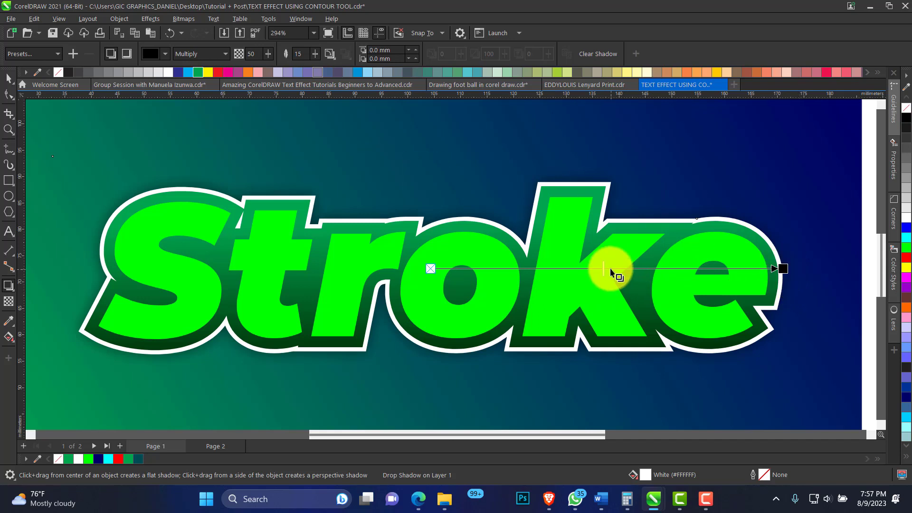
pyautogui.moveTo(611, 270); pyautogui.dragTo(664, 269)
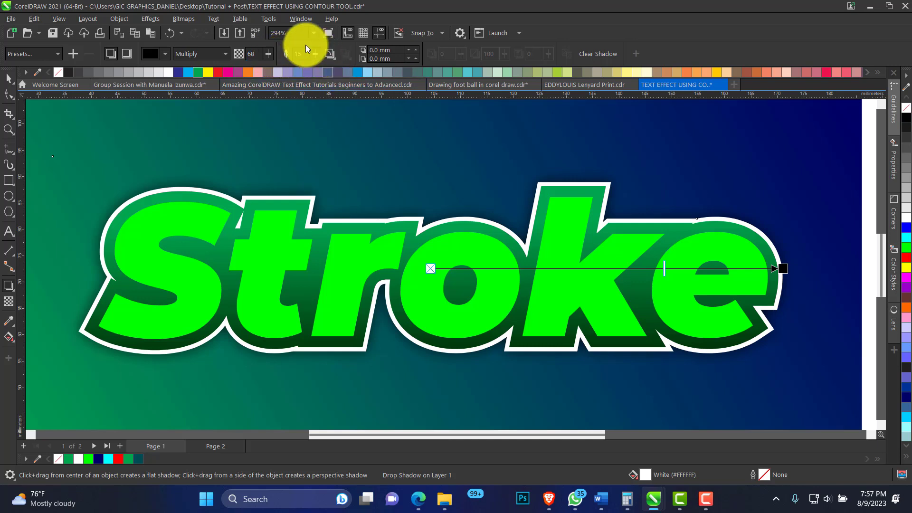
# Try the Outside feather direction on the drop shadow, and set the direction to Average
pyautogui.click(334, 57)
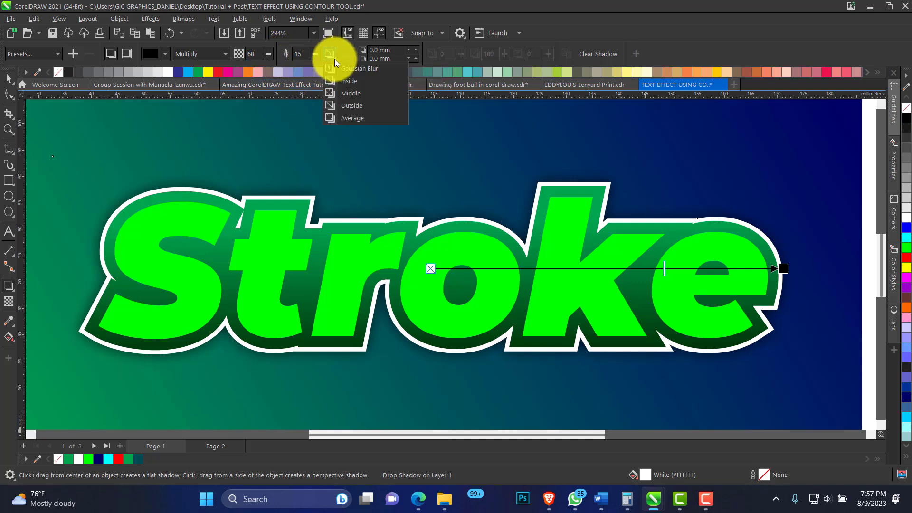
pyautogui.click(357, 107)
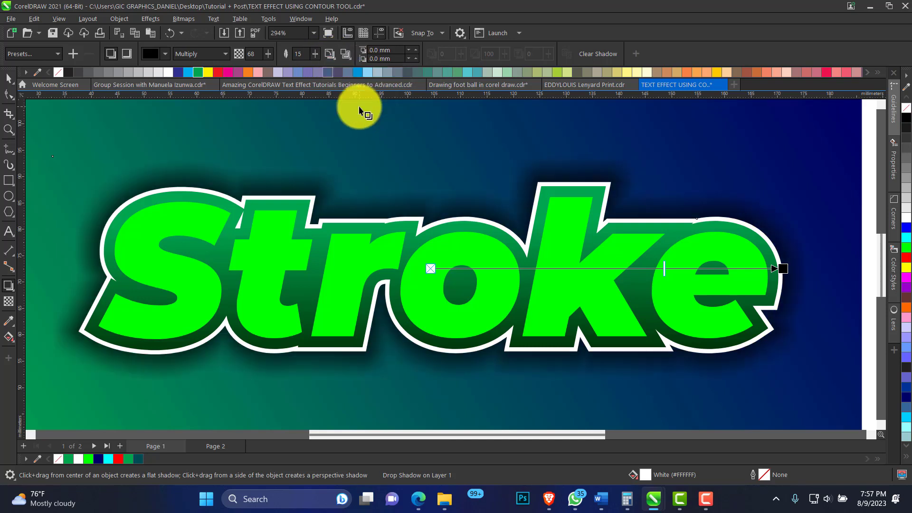
pyautogui.click(331, 54)
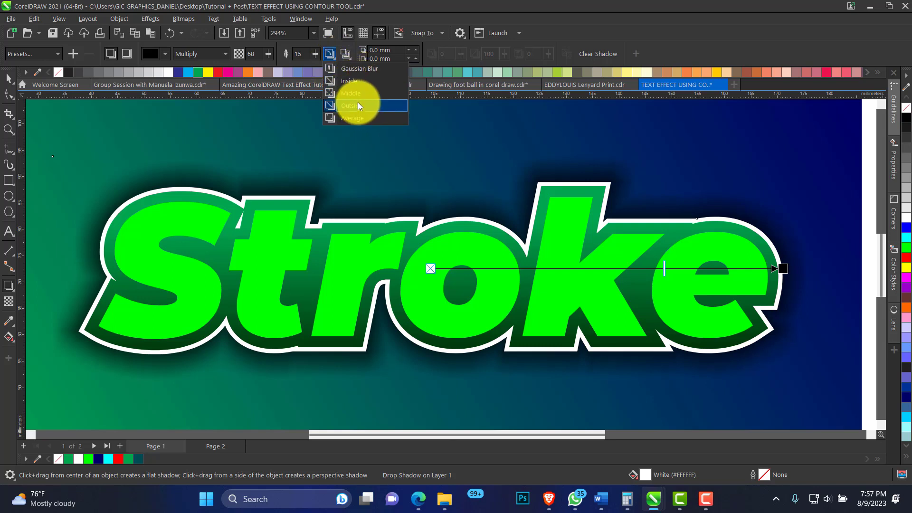
pyautogui.click(356, 118)
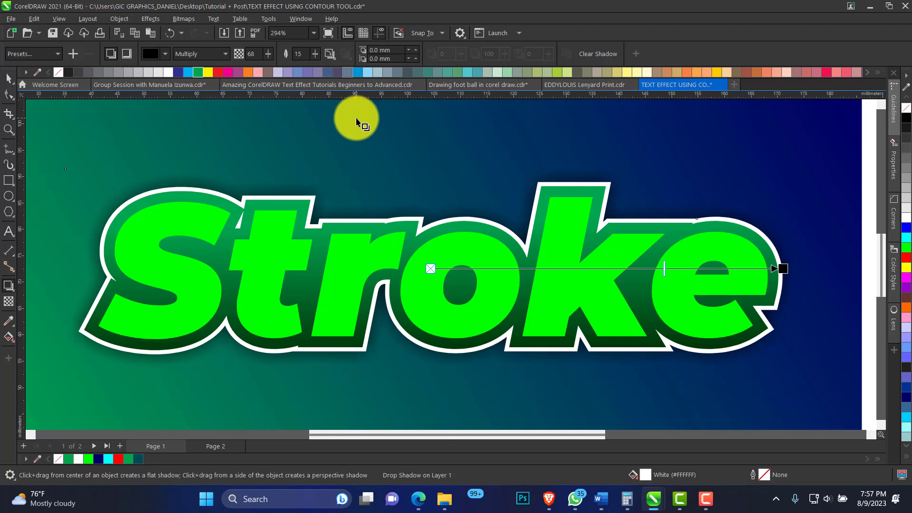
# Break the drop shadow apart from the white contour and move the separated shadow straight down 3 mm
pyautogui.click(8, 79)
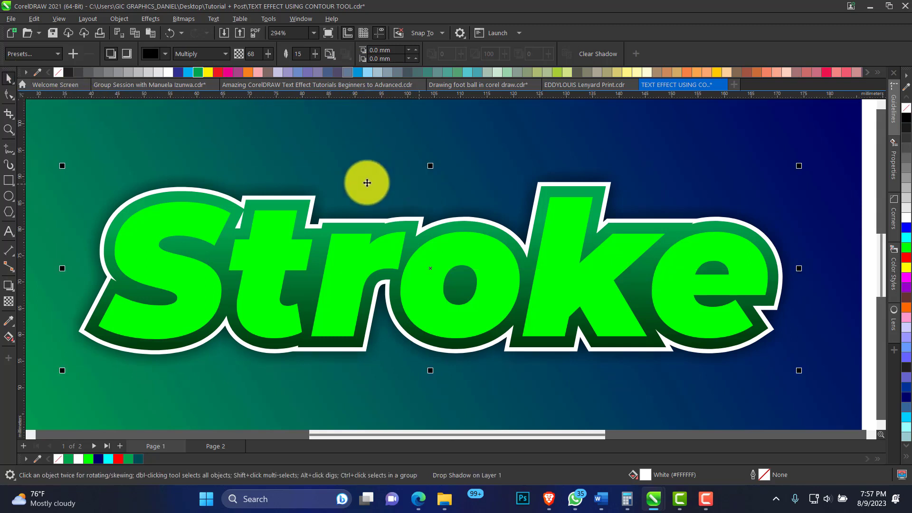
pyautogui.rightClick(318, 190)
pyautogui.click(365, 204)
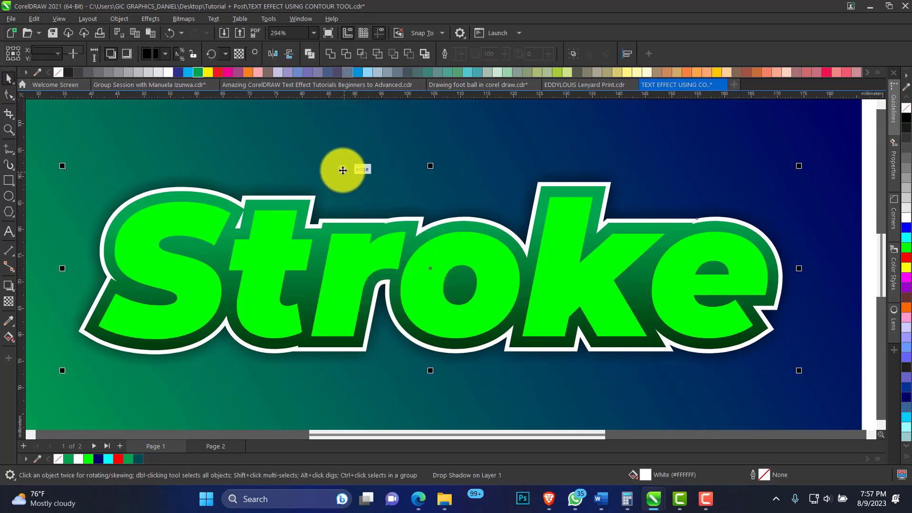
pyautogui.click(315, 193)
pyautogui.click(317, 184)
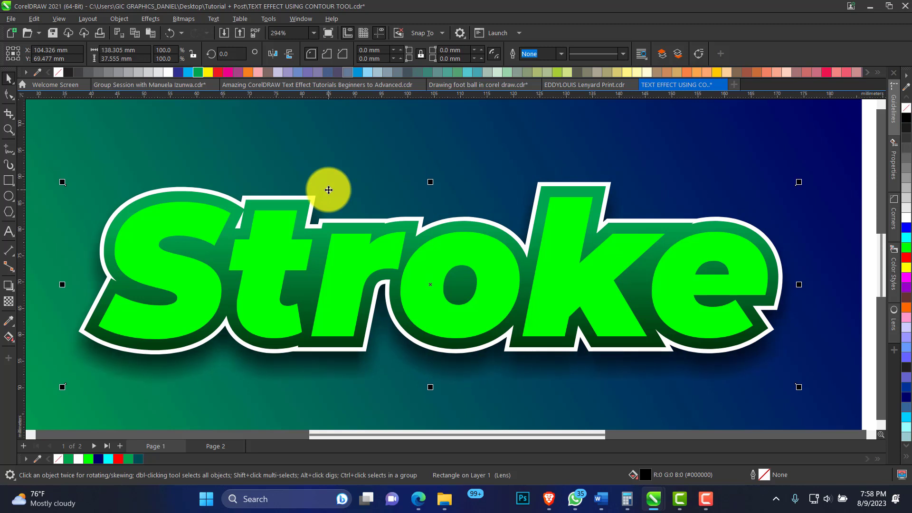
pyautogui.click(9, 130)
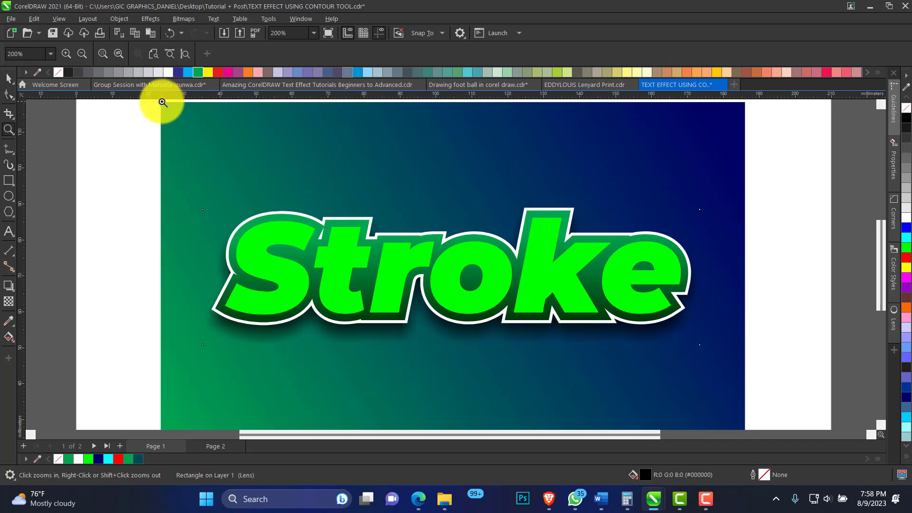
pyautogui.moveTo(162, 96); pyautogui.dragTo(746, 399)
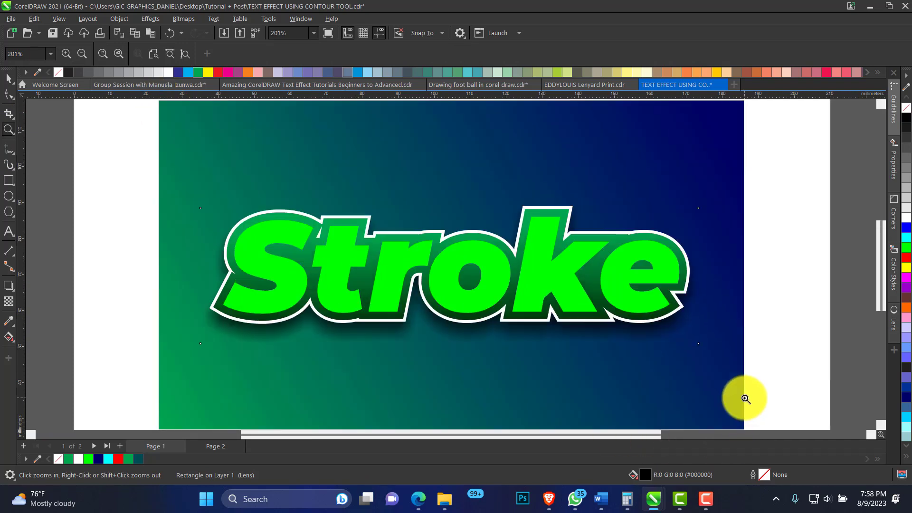
pyautogui.press('space')
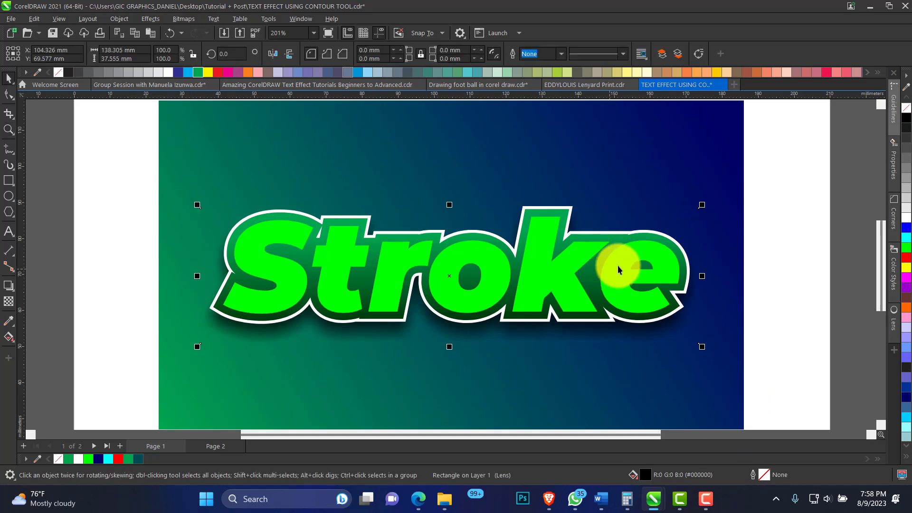